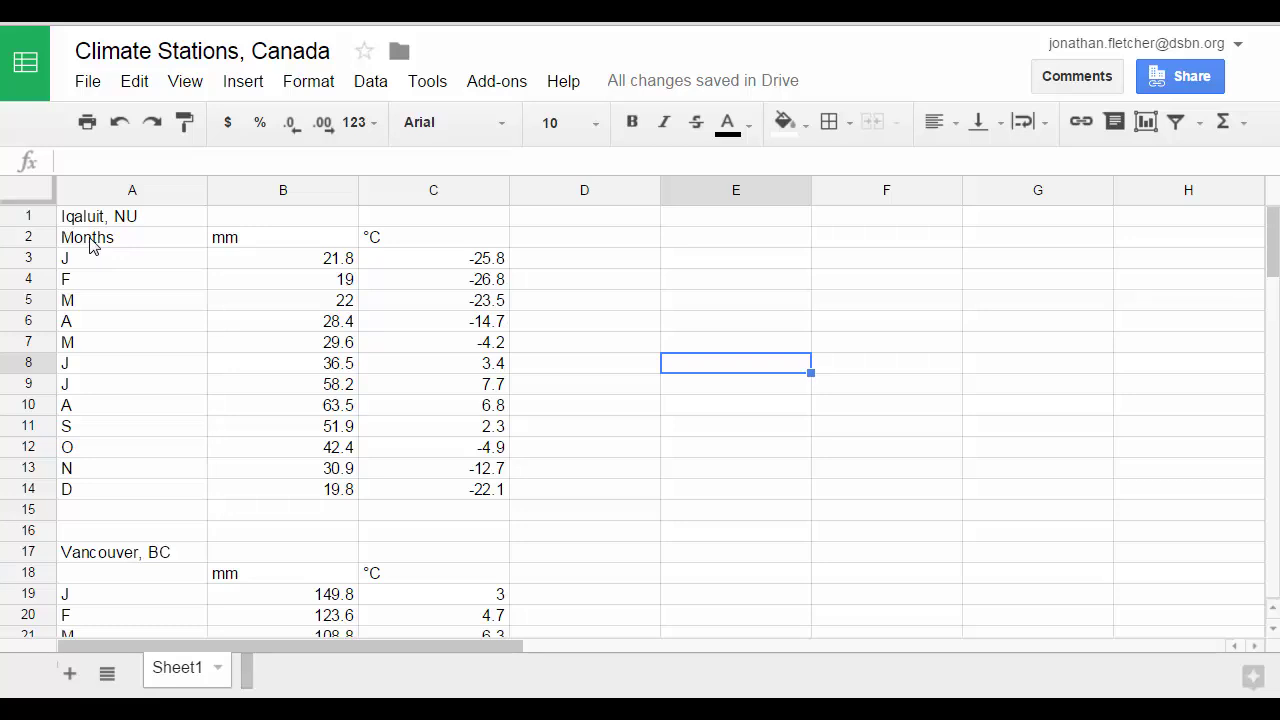
- Create a chart from the Iqaluit data in A2:C14 and choose the combo type with columns and a line
drag(90, 245, 468, 502)
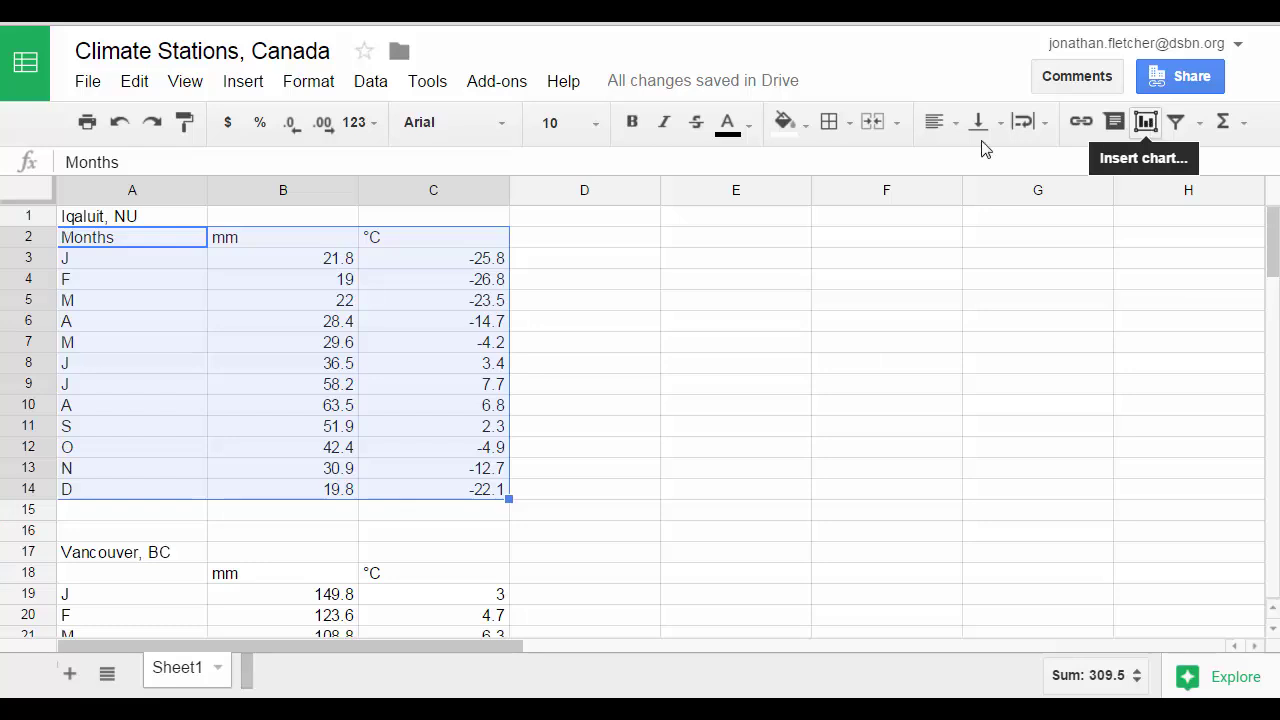
click(250, 90)
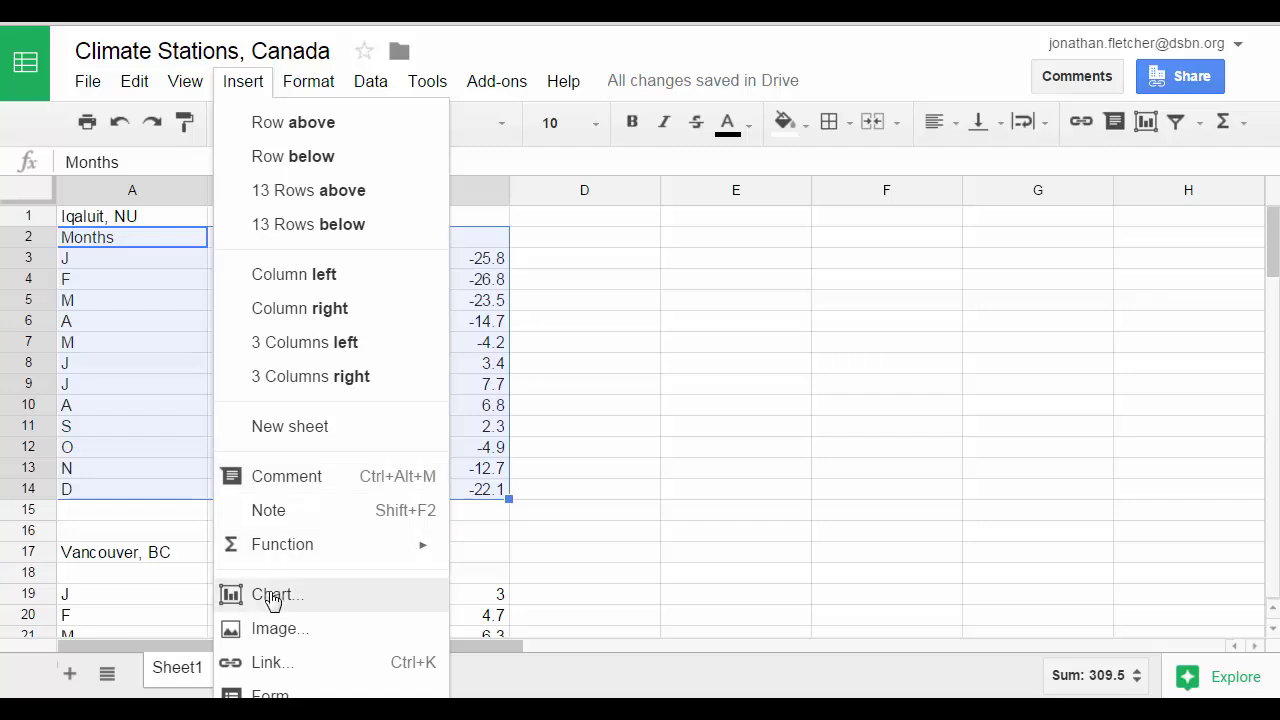
click(272, 598)
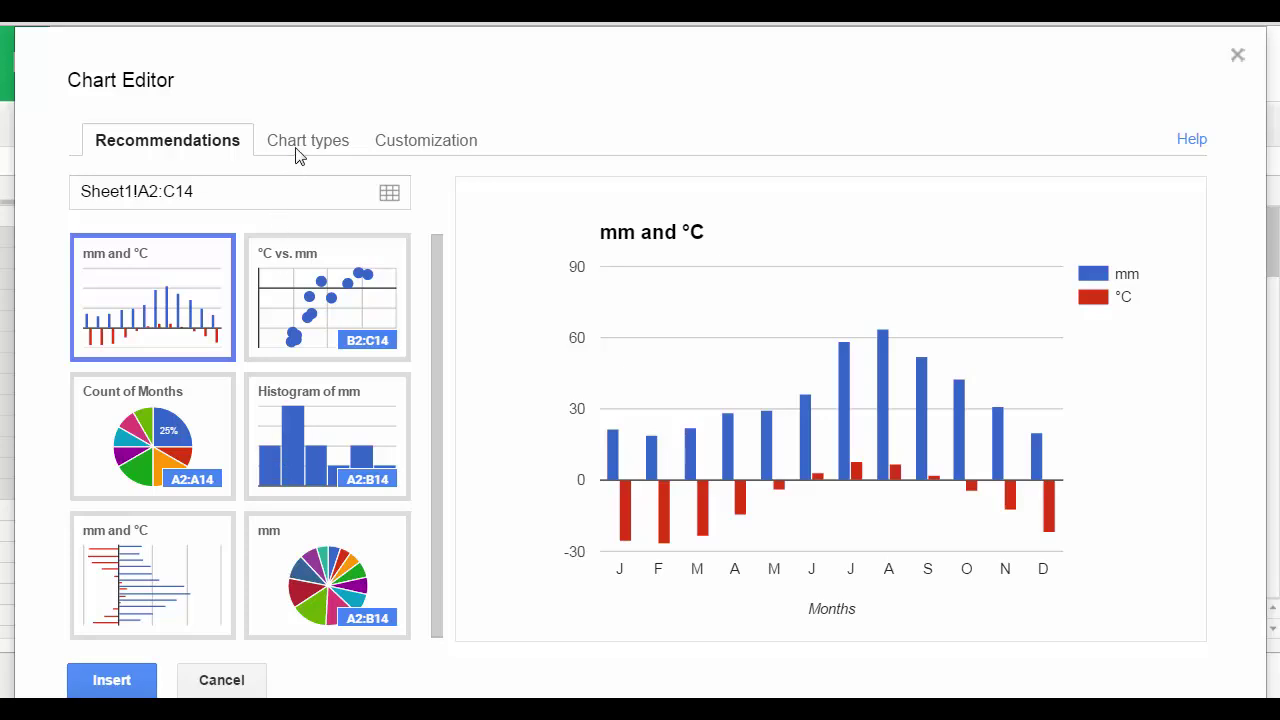
click(294, 147)
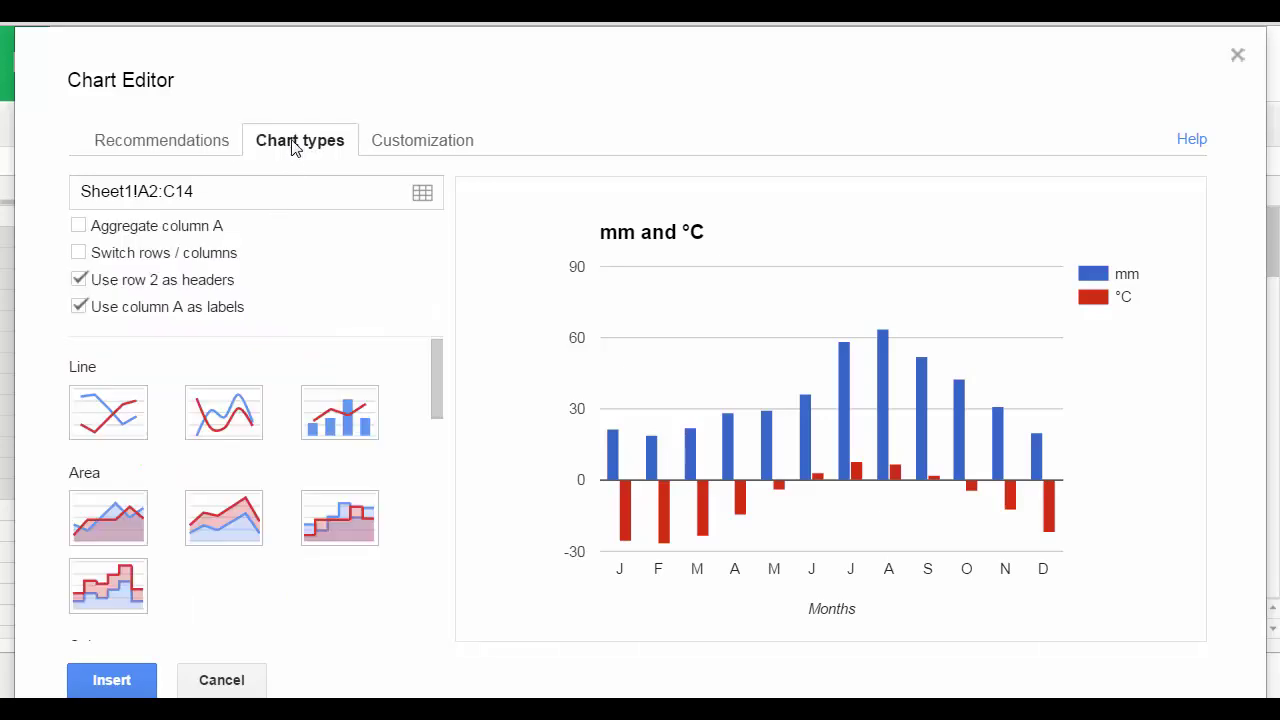
click(352, 430)
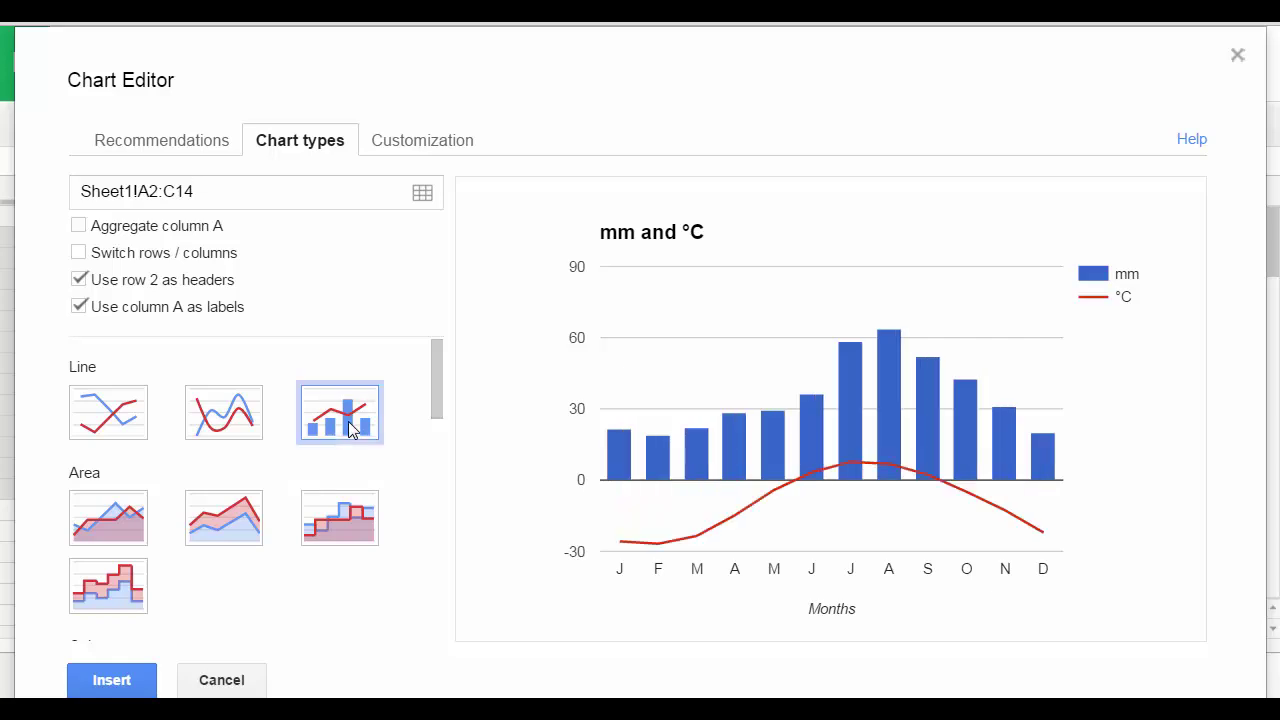
- Replace the chart title with "Iqaluit, Nunavut by" followed by the author's full name and "October 27, 2015"
click(416, 145)
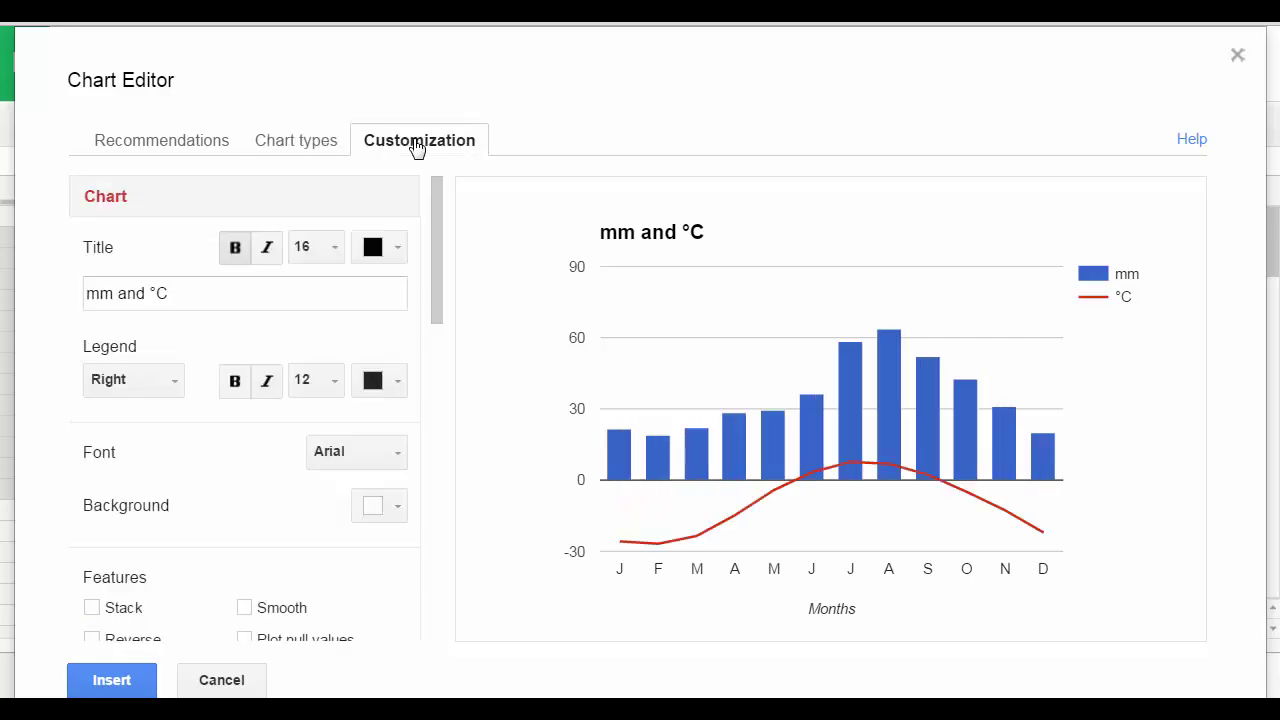
click(224, 290)
drag(224, 292, 8, 296)
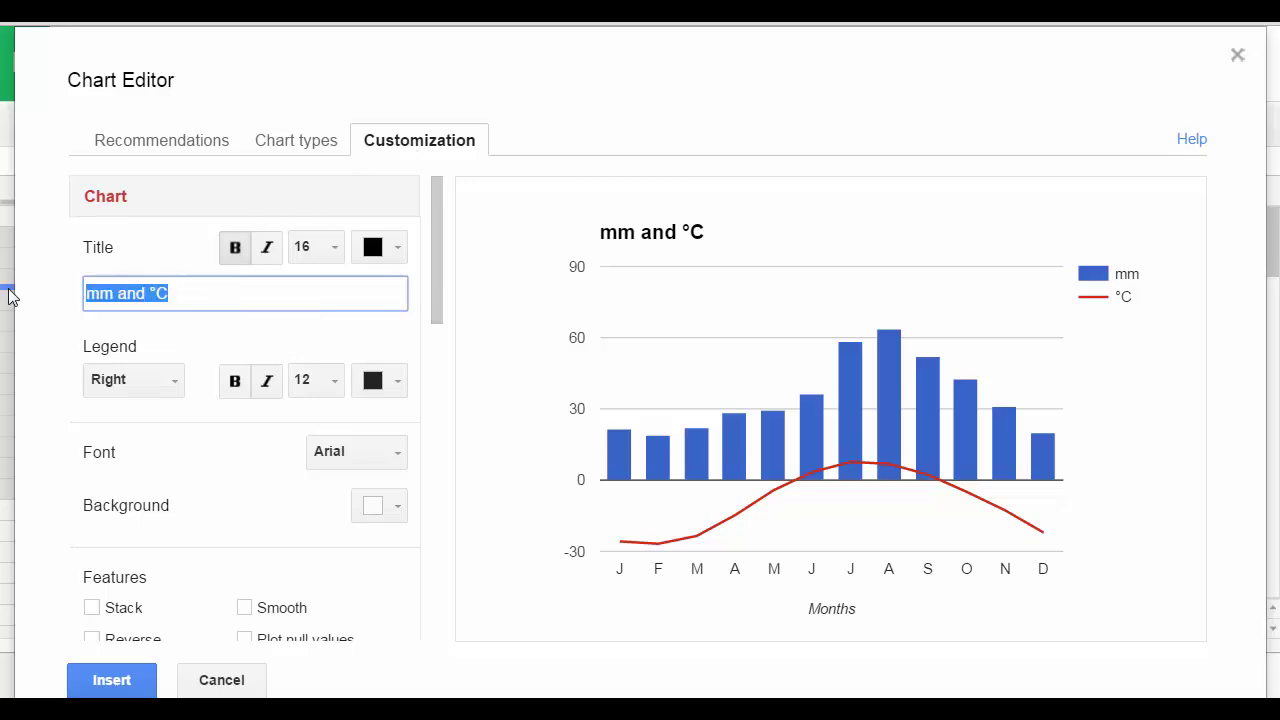
key(BackSpace)
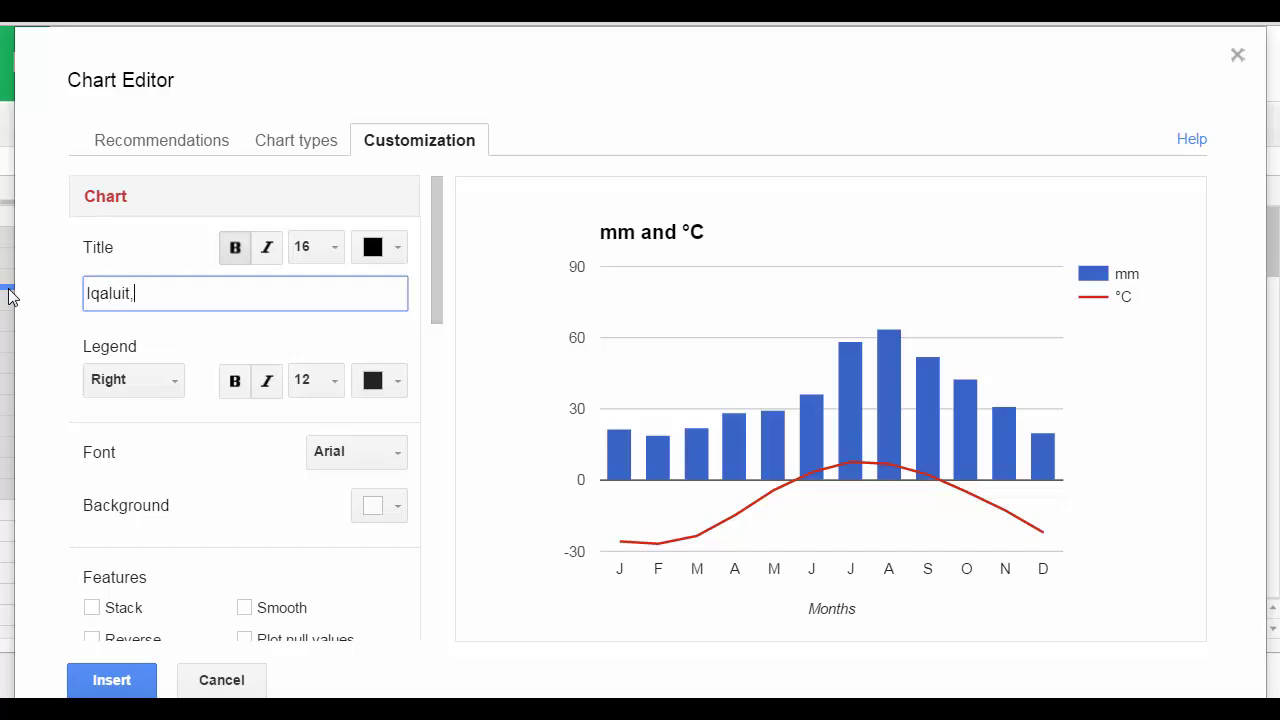
text(vut by Jonathan)
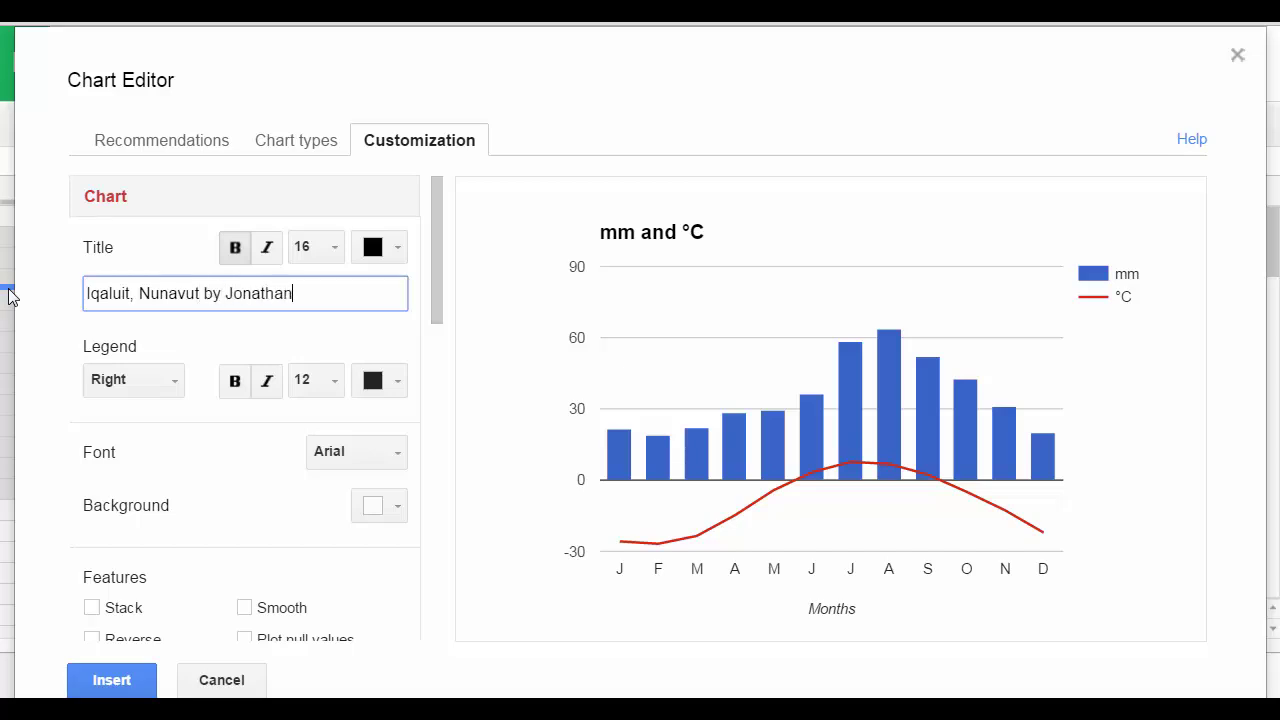
text( Fletcher October )
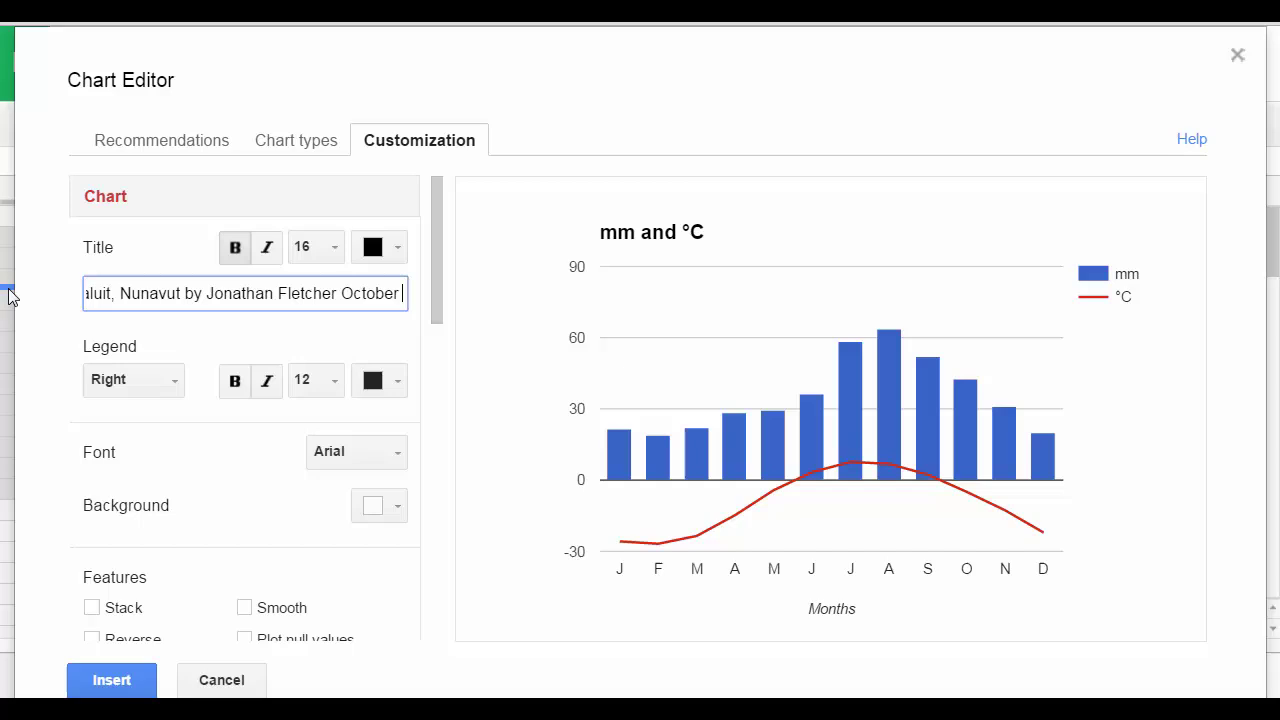
text(2)
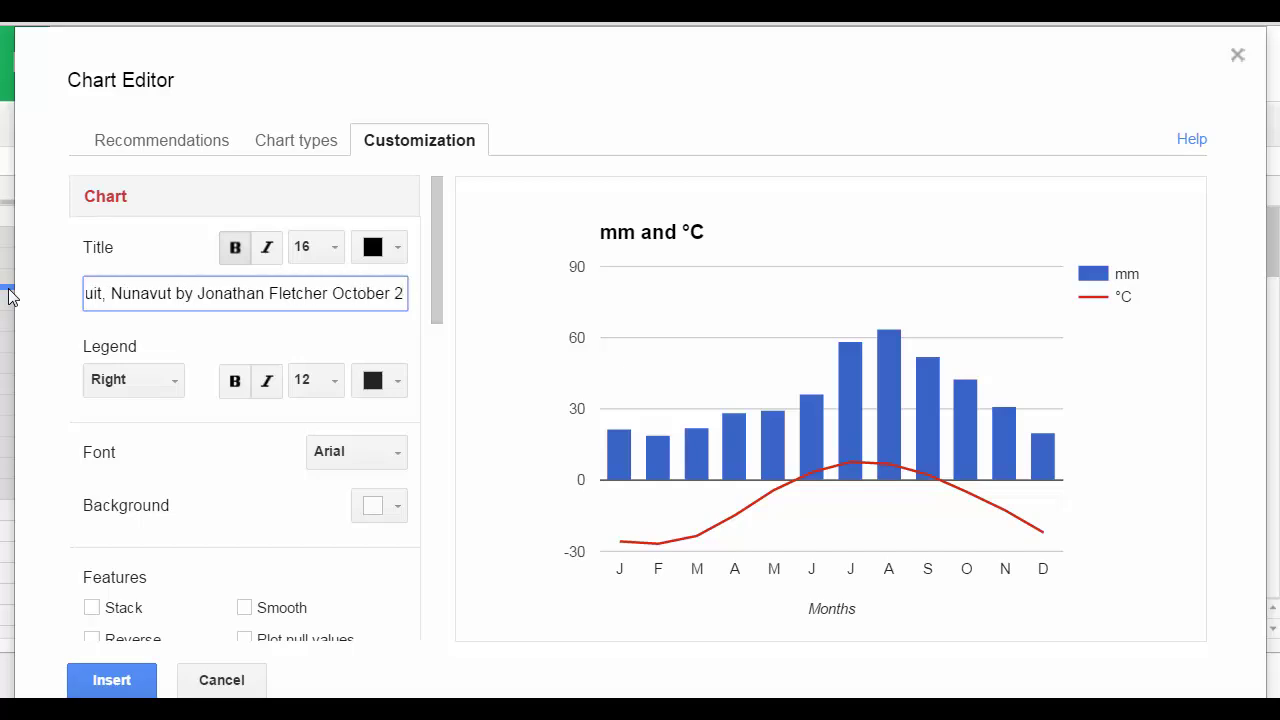
text(7, )
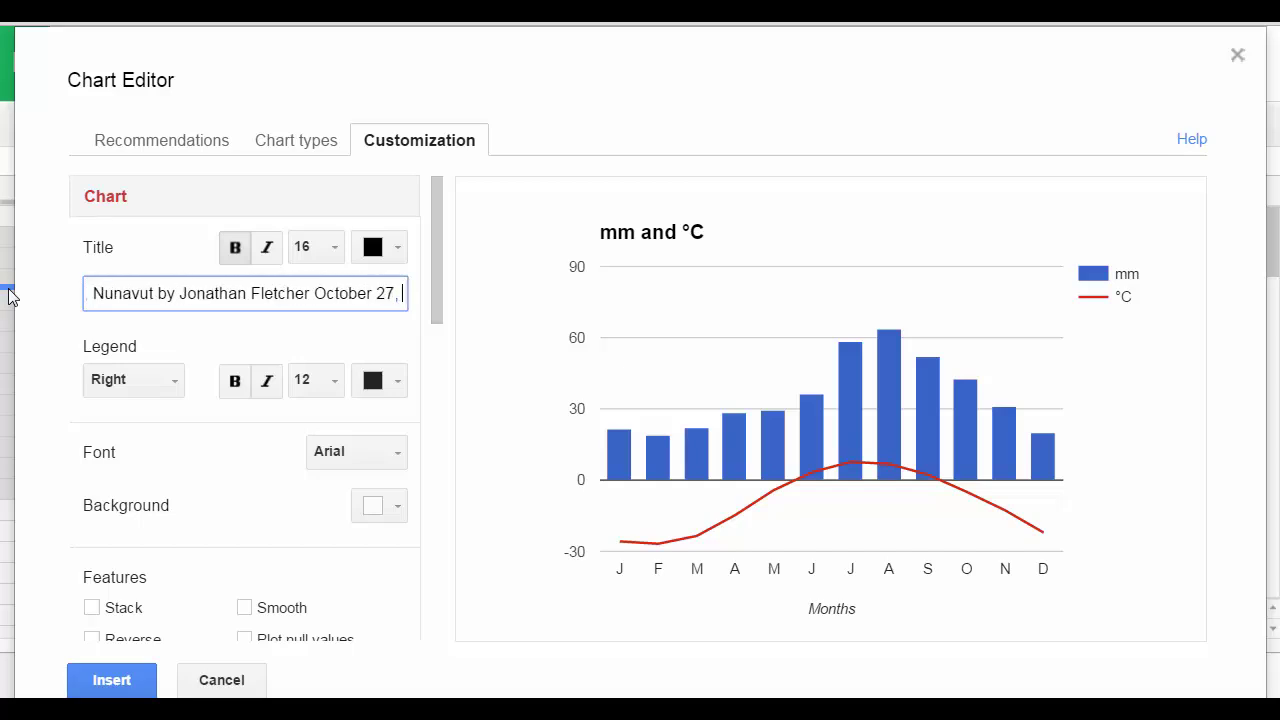
text(2015)
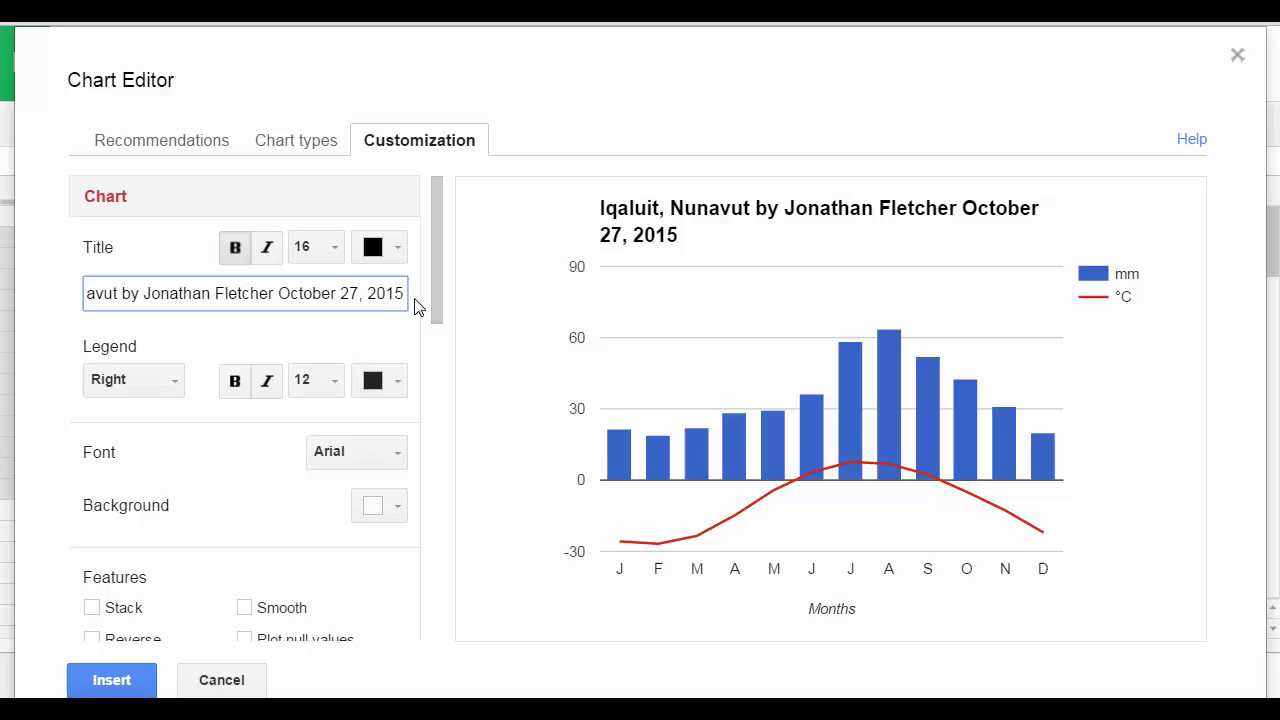
- Set the chart title's font size to 14
drag(404, 293, 2, 293)
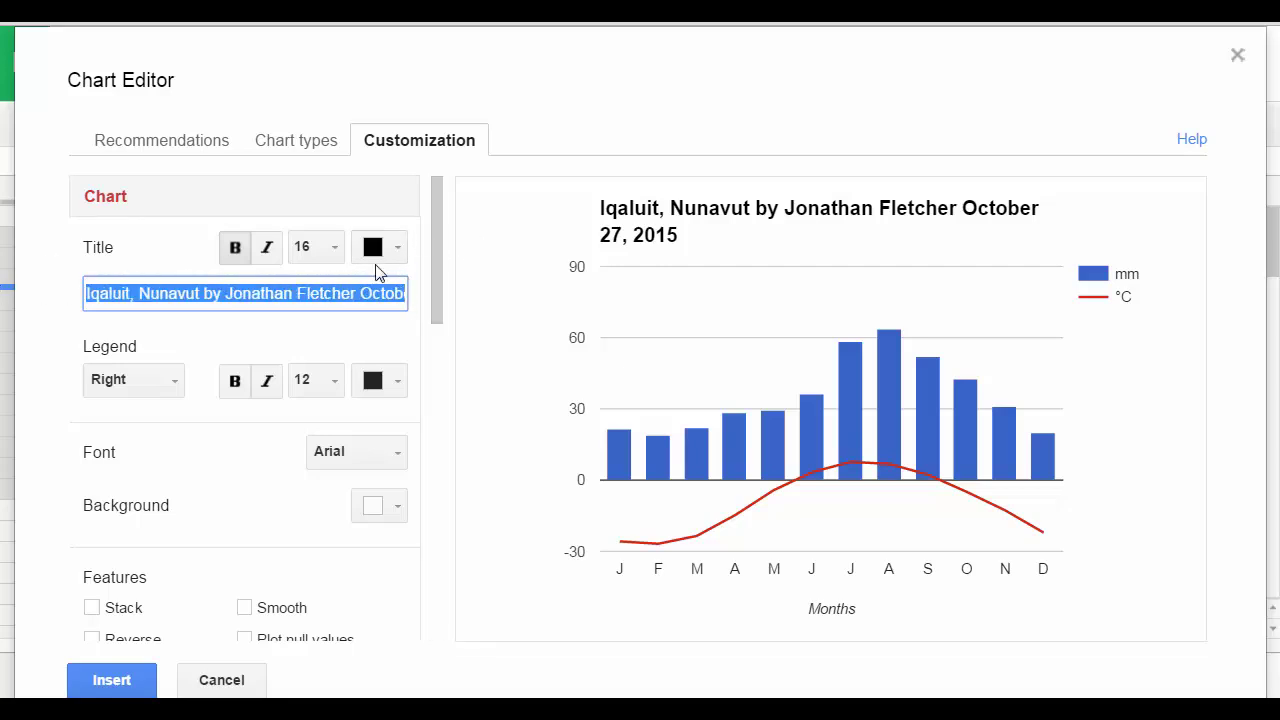
click(330, 252)
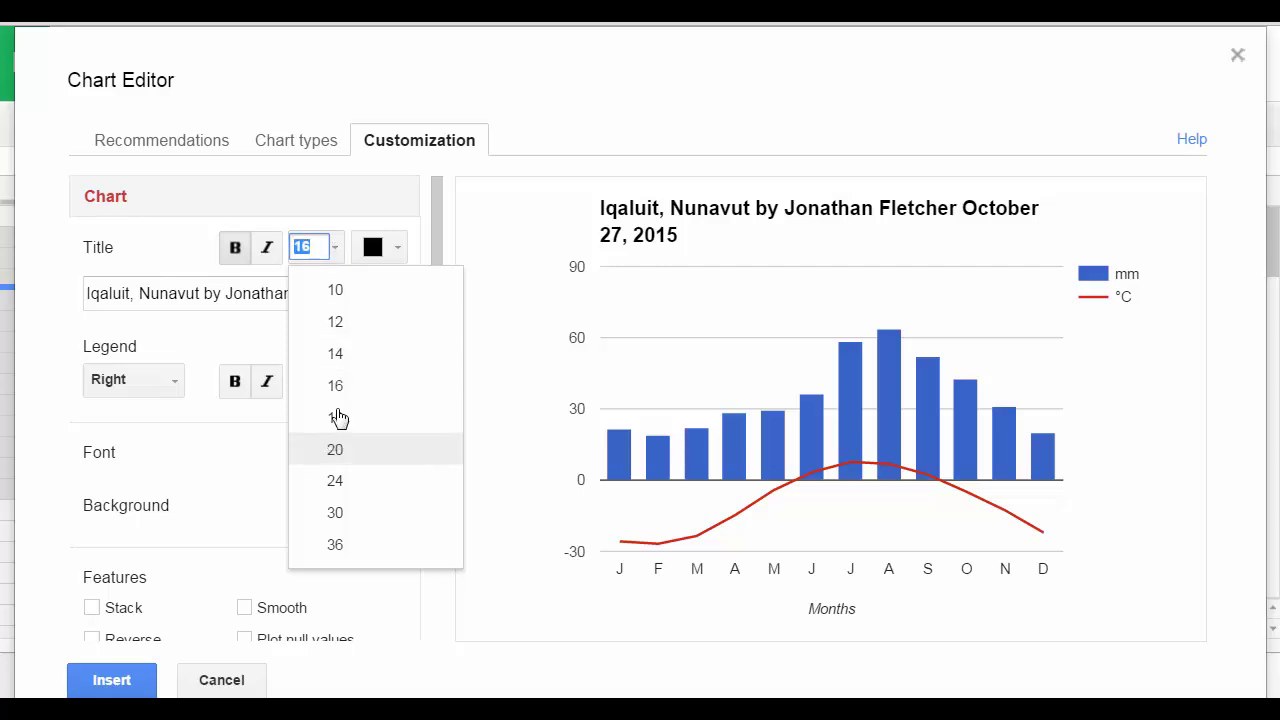
click(337, 356)
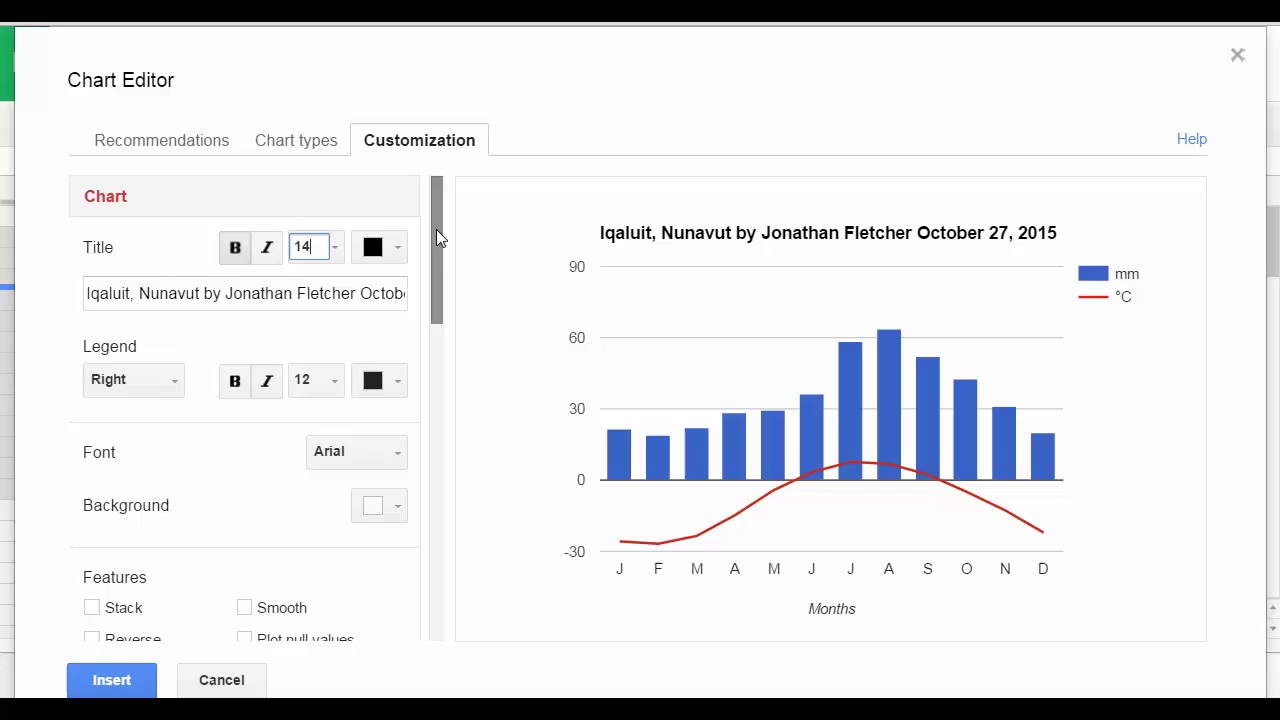
- Assign the mm data series to the right axis in the chart customization settings
drag(436, 230, 451, 374)
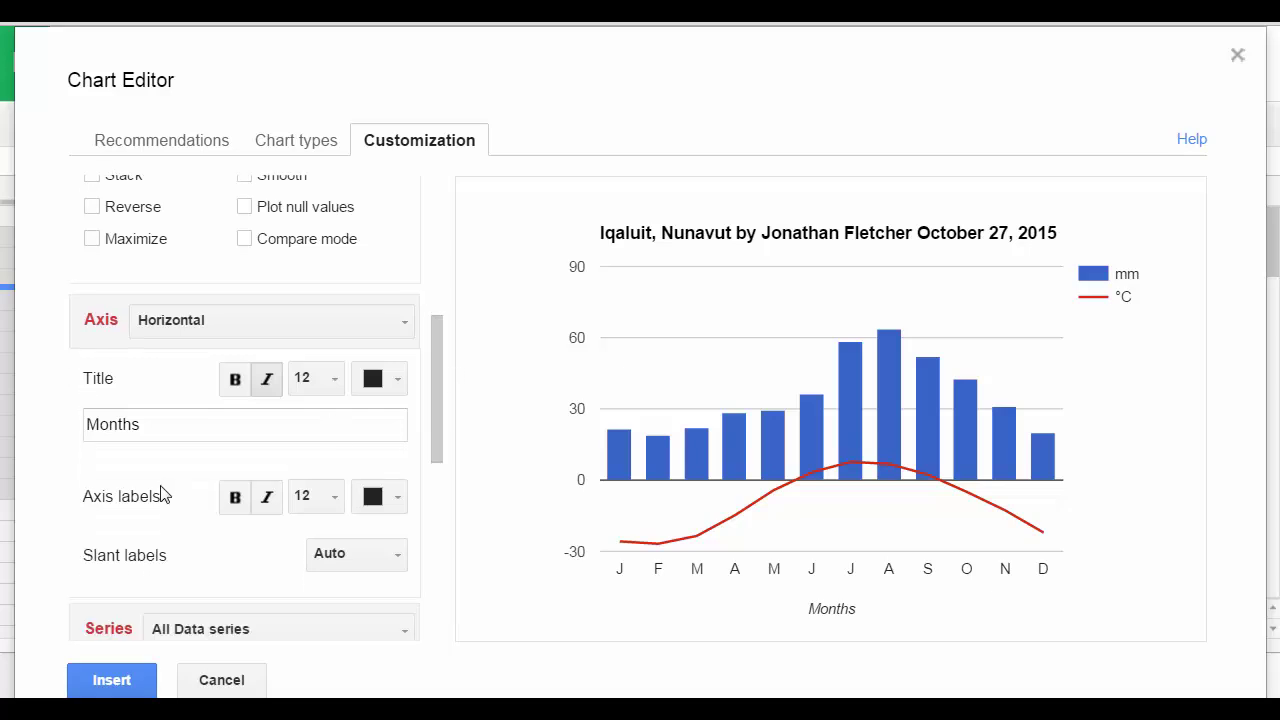
click(385, 325)
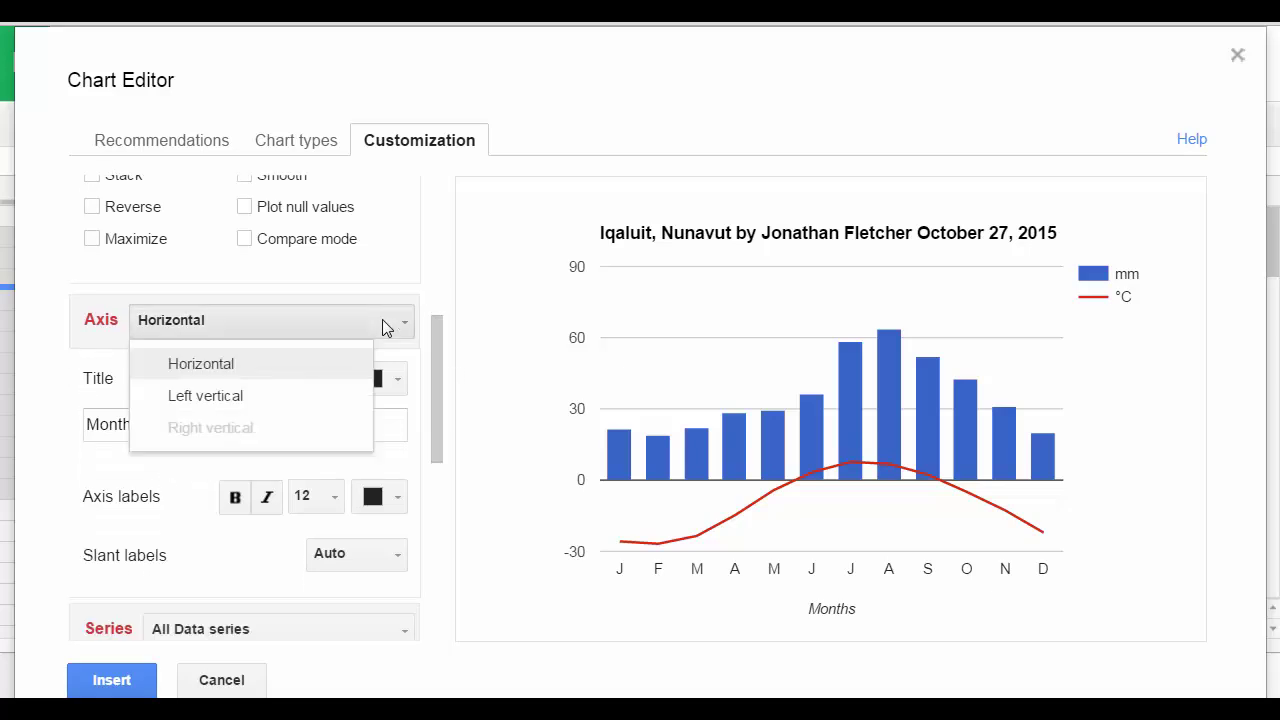
click(382, 319)
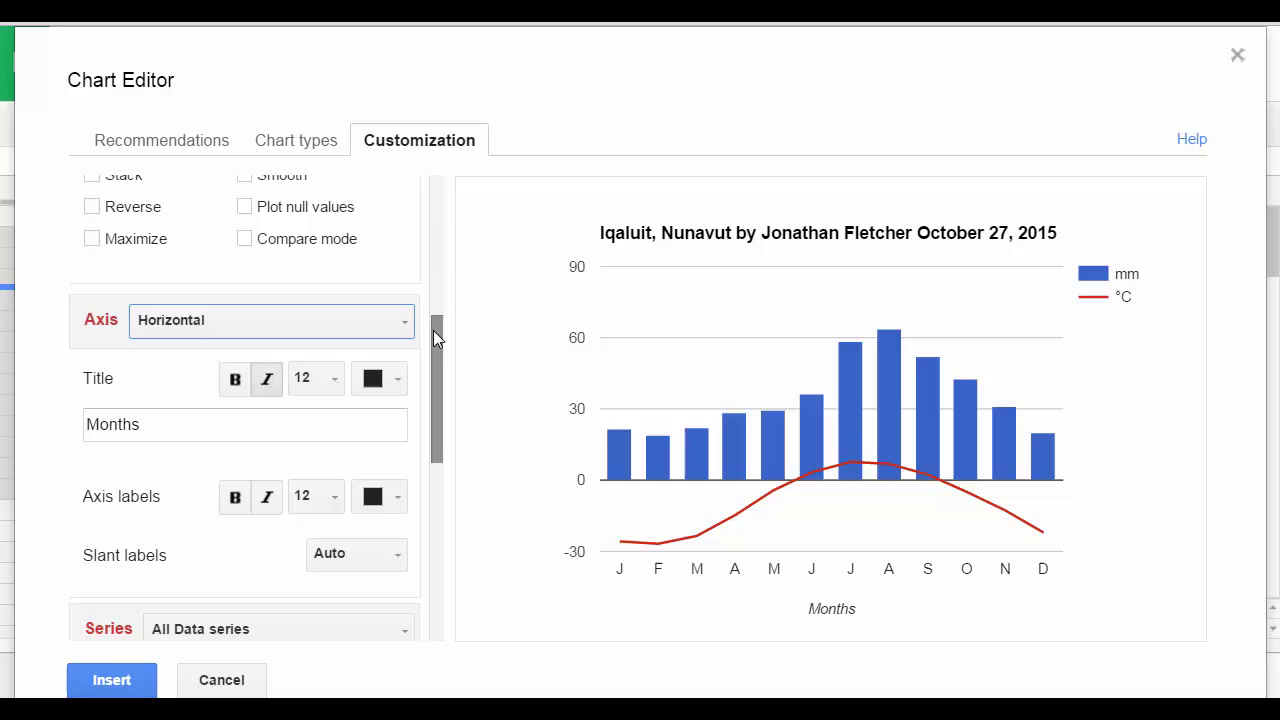
drag(433, 330, 435, 402)
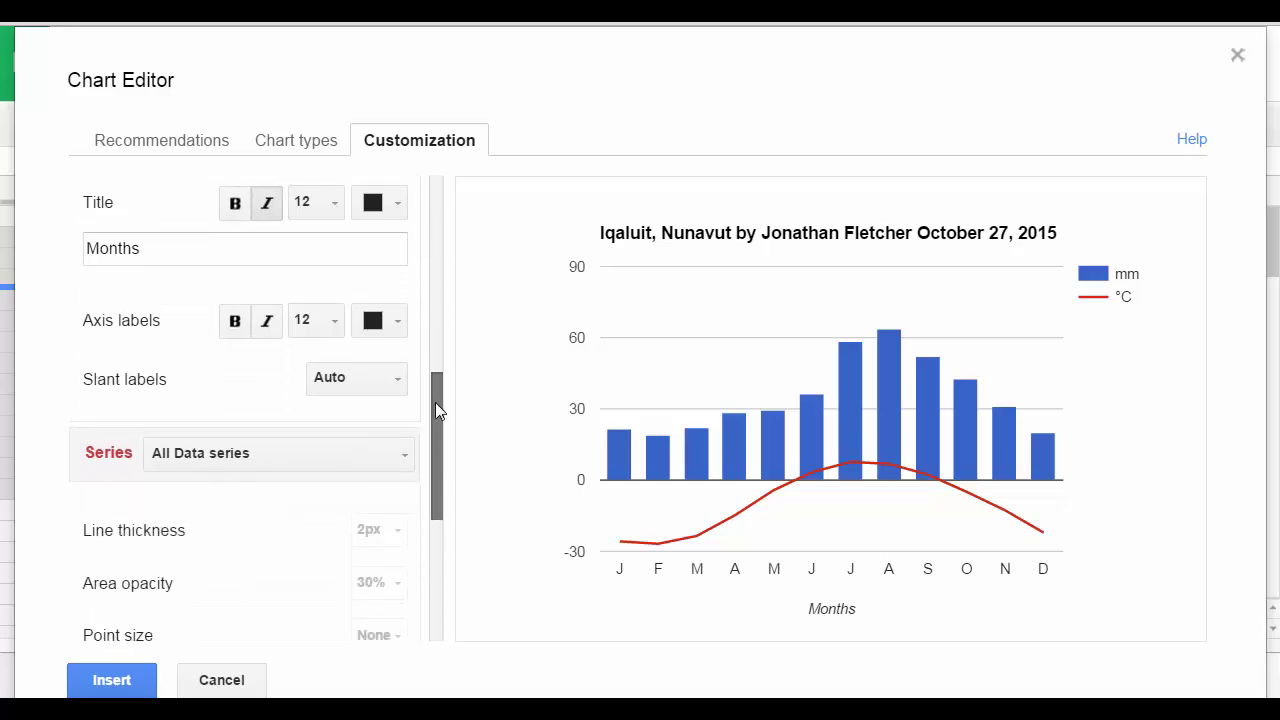
click(236, 418)
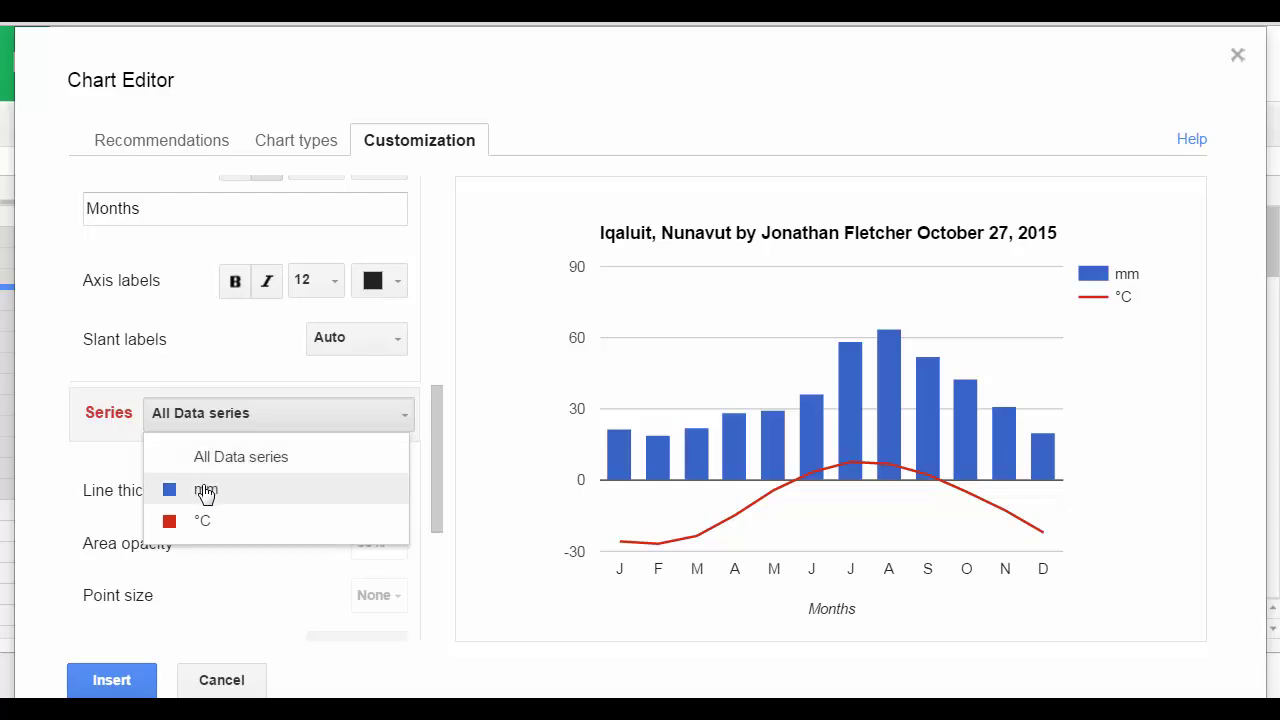
click(205, 490)
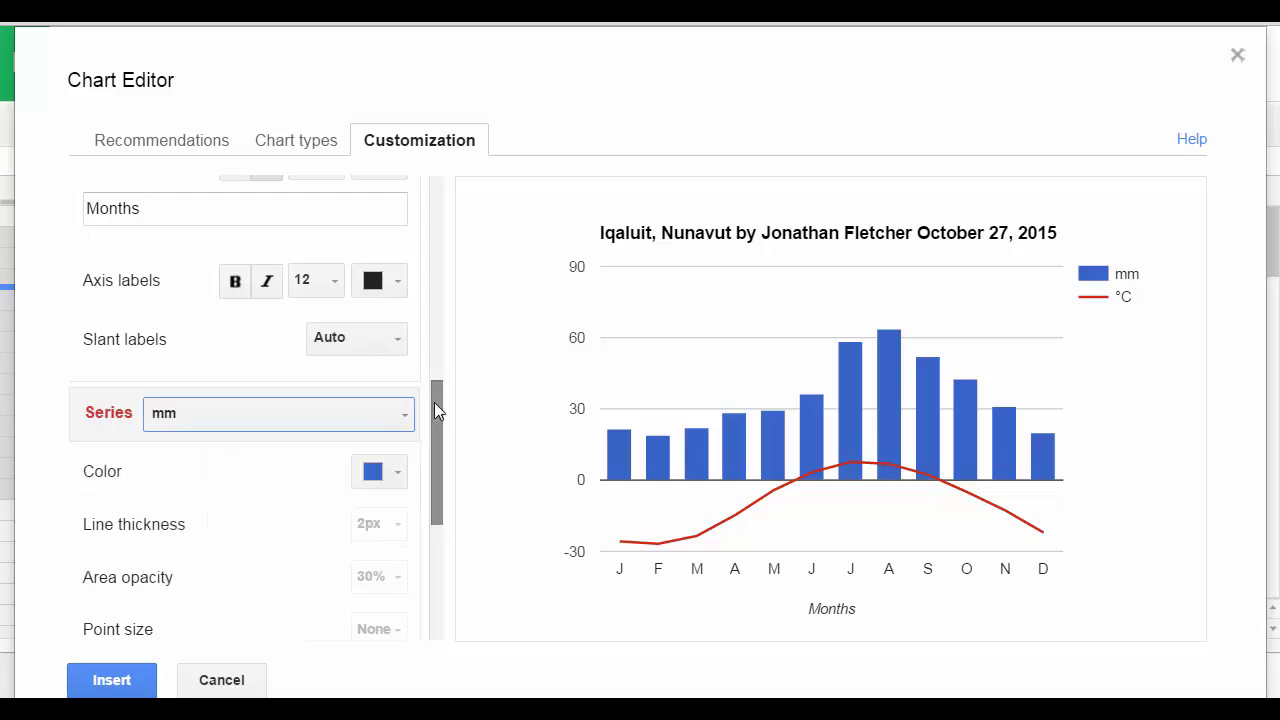
drag(431, 408, 423, 510)
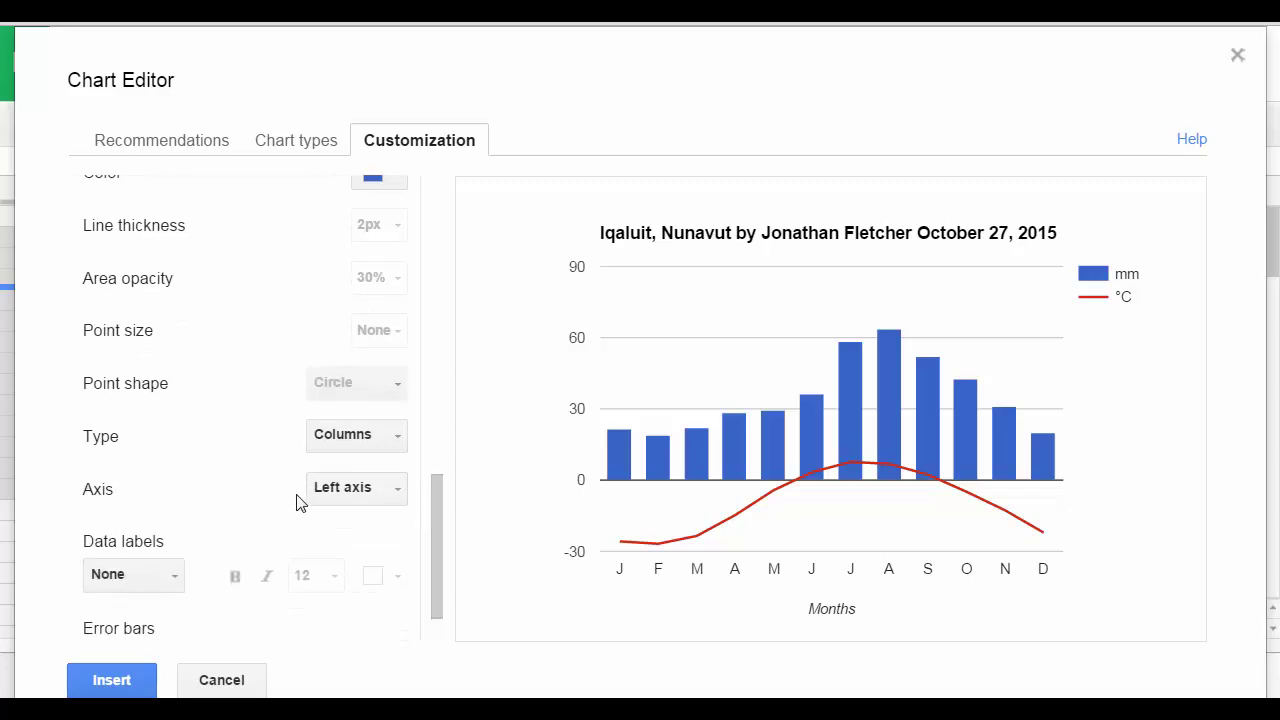
click(343, 505)
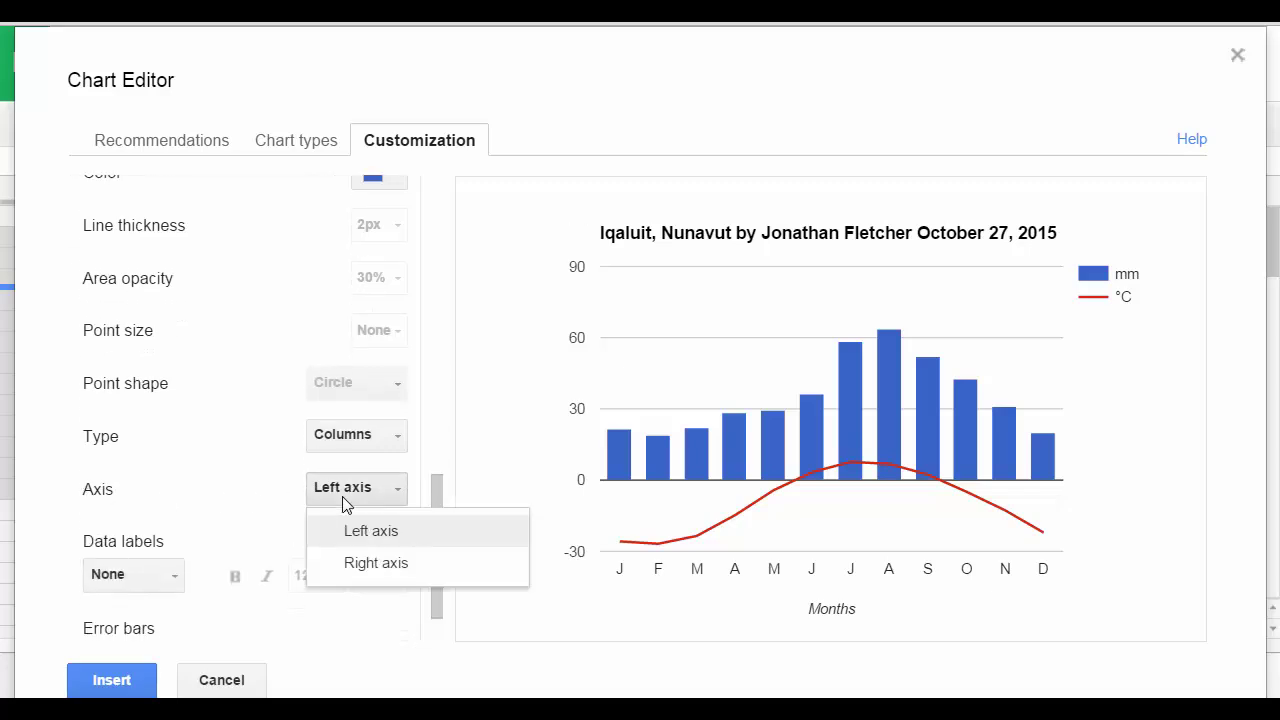
click(351, 571)
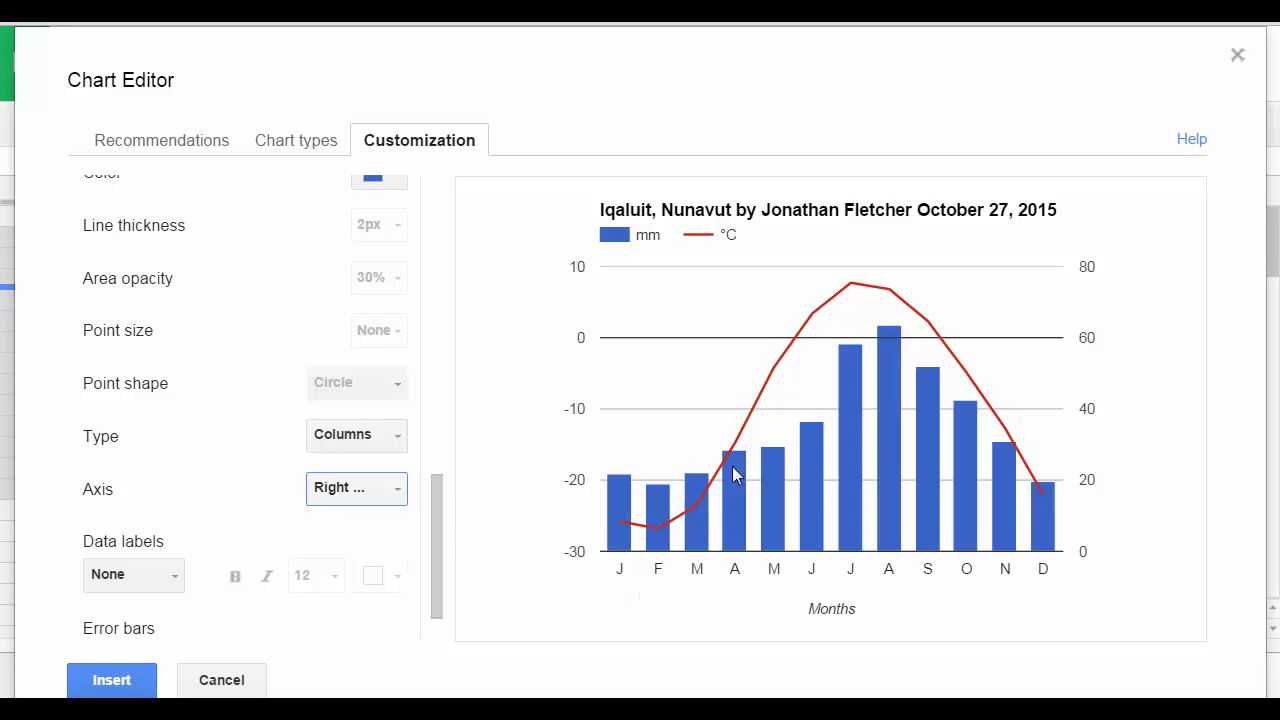
- Enable the Smooth feature for the chart's temperature line
drag(434, 520, 440, 306)
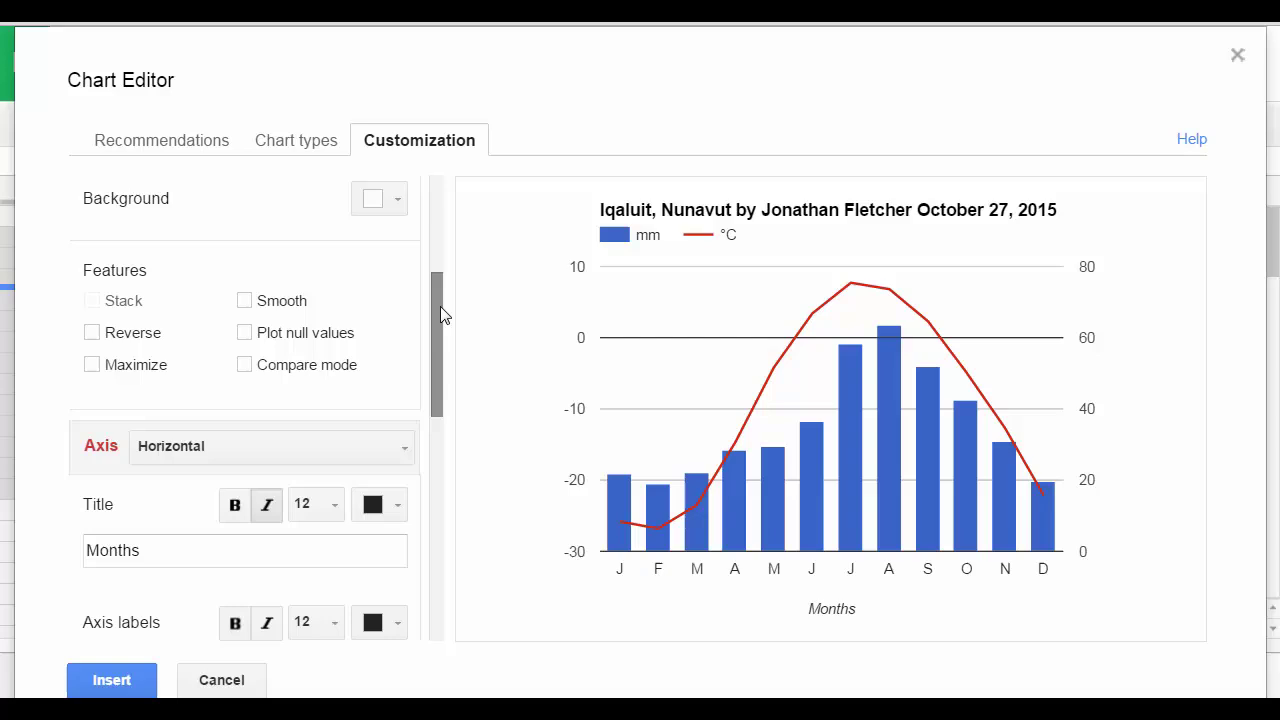
click(245, 302)
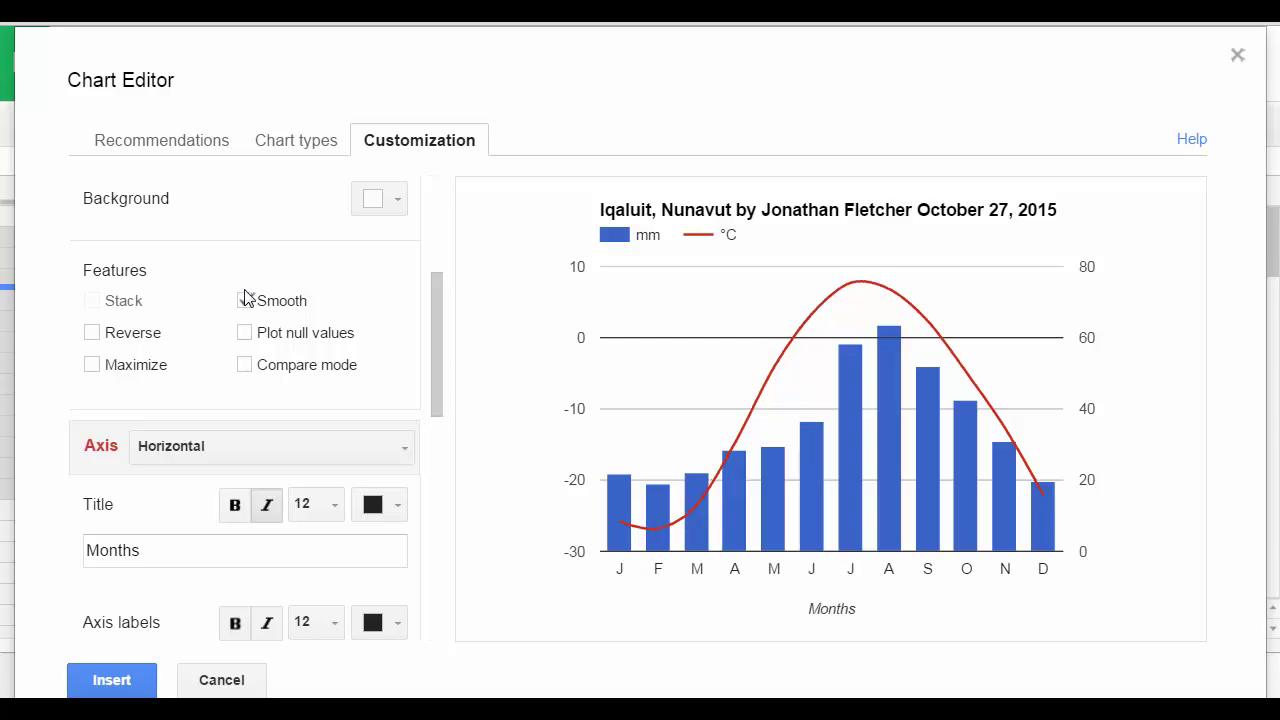
click(245, 301)
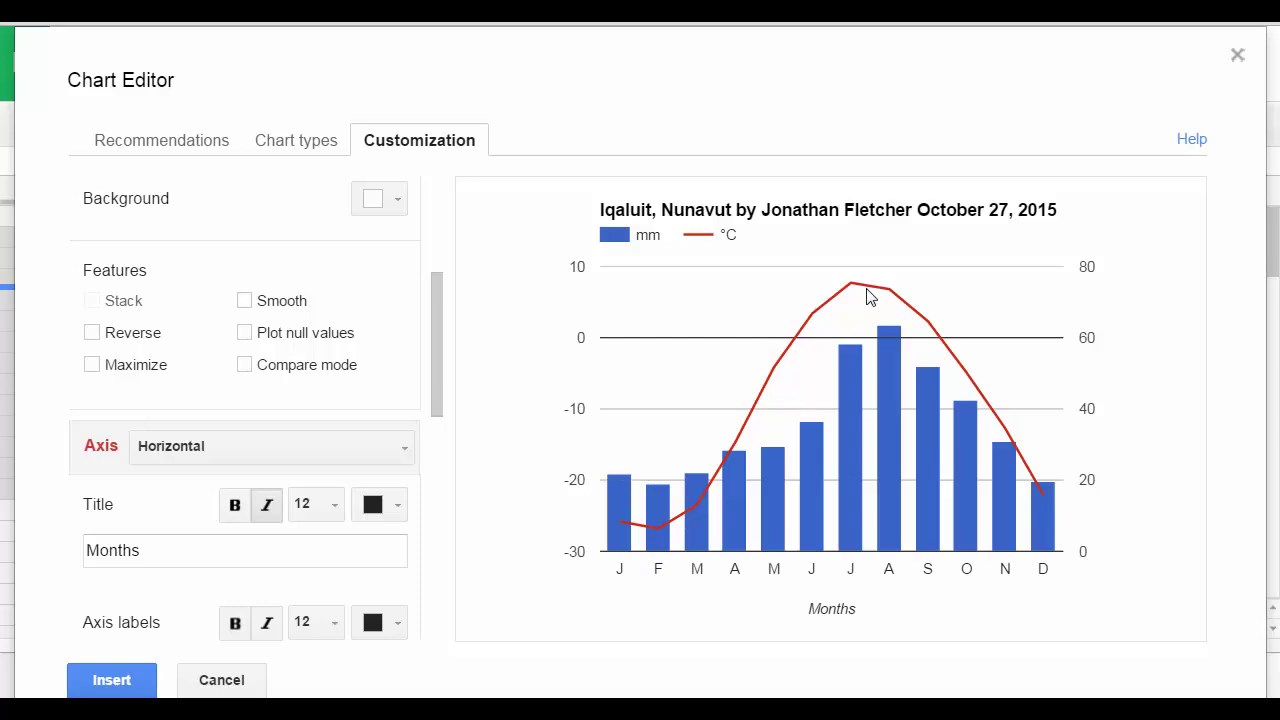
click(245, 300)
- Give the chart's left vertical axis the title "Temperature"
drag(435, 314, 428, 347)
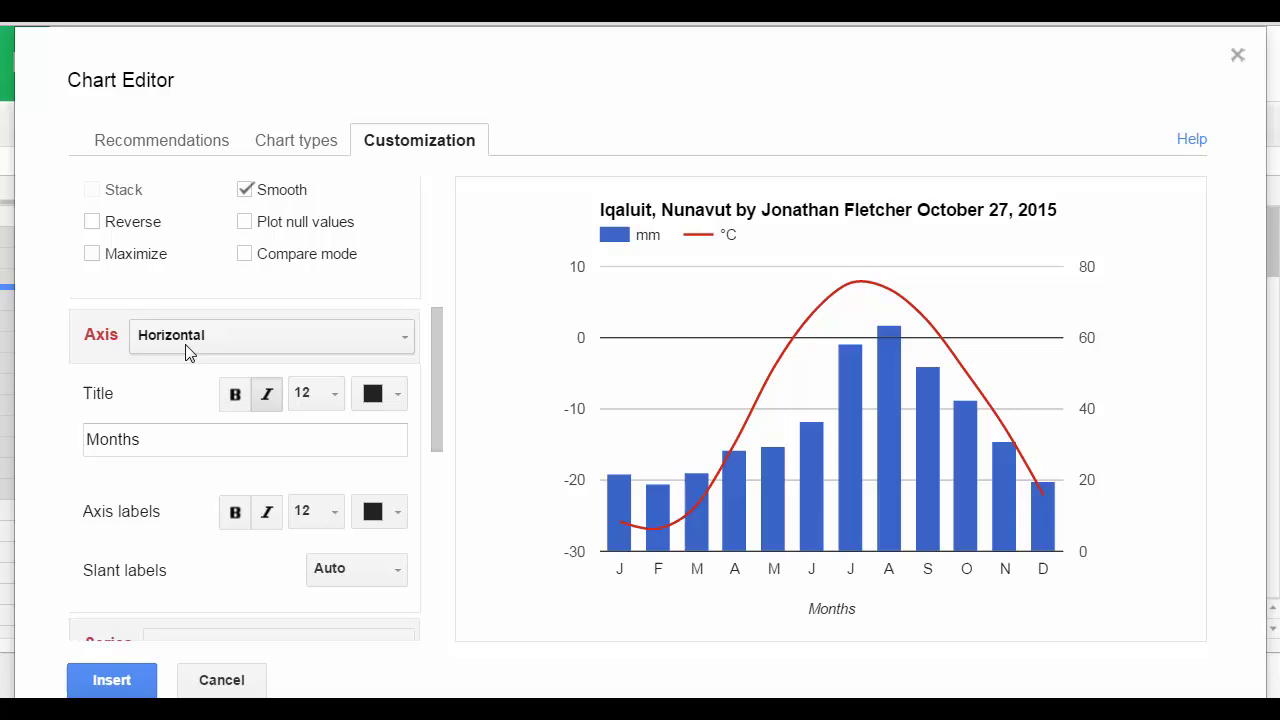
click(234, 335)
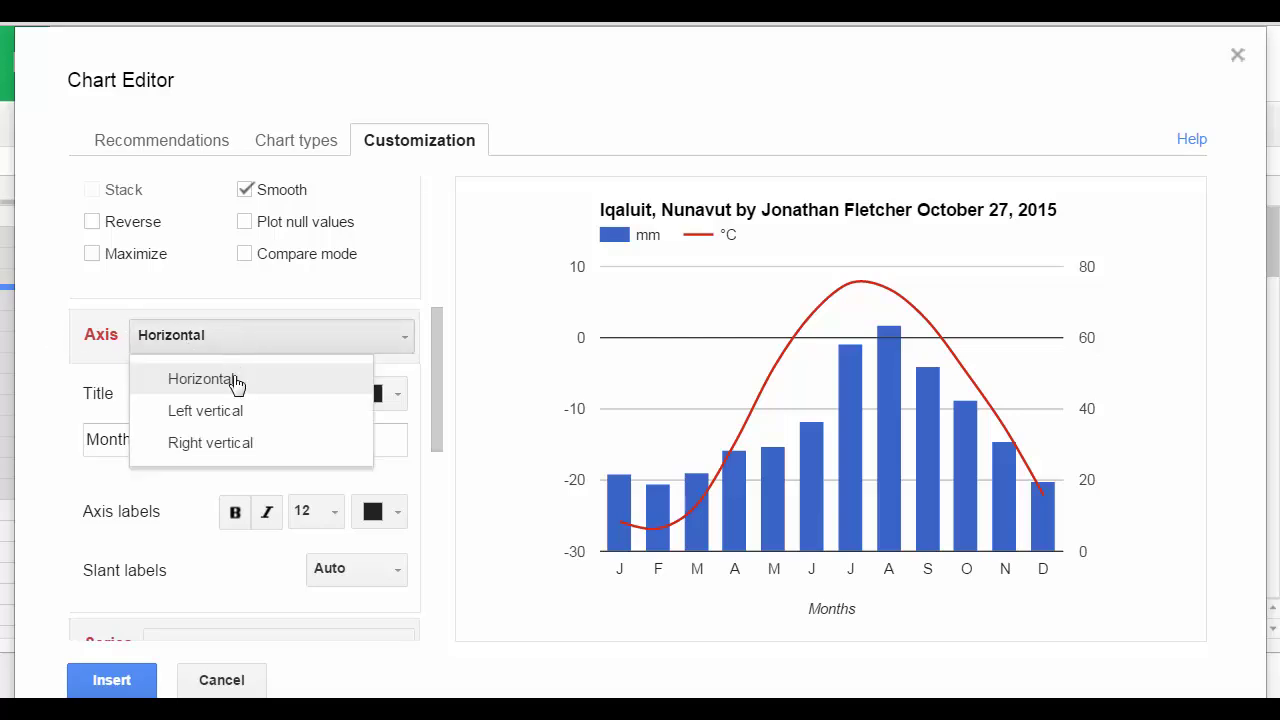
click(236, 412)
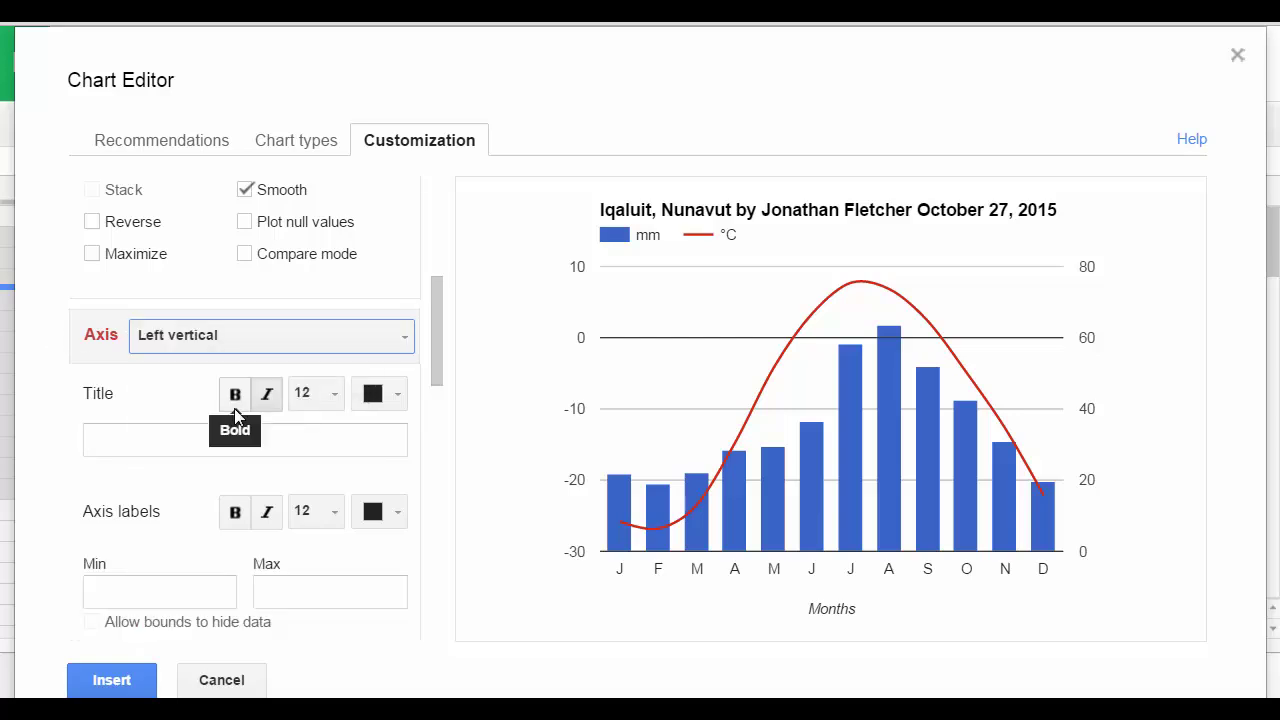
click(127, 441)
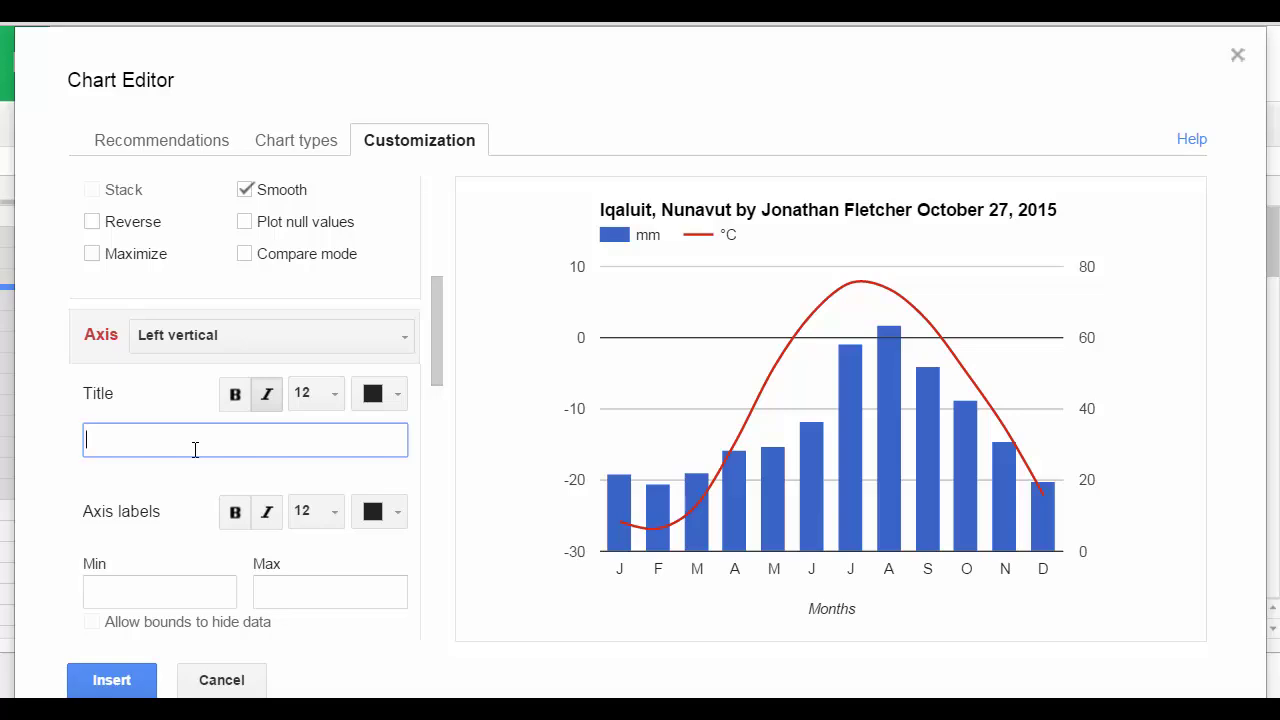
text(Temperatuer)
key(BackSpace)
- Set the left vertical axis range to a minimum of -30 and a maximum of 30
click(179, 584)
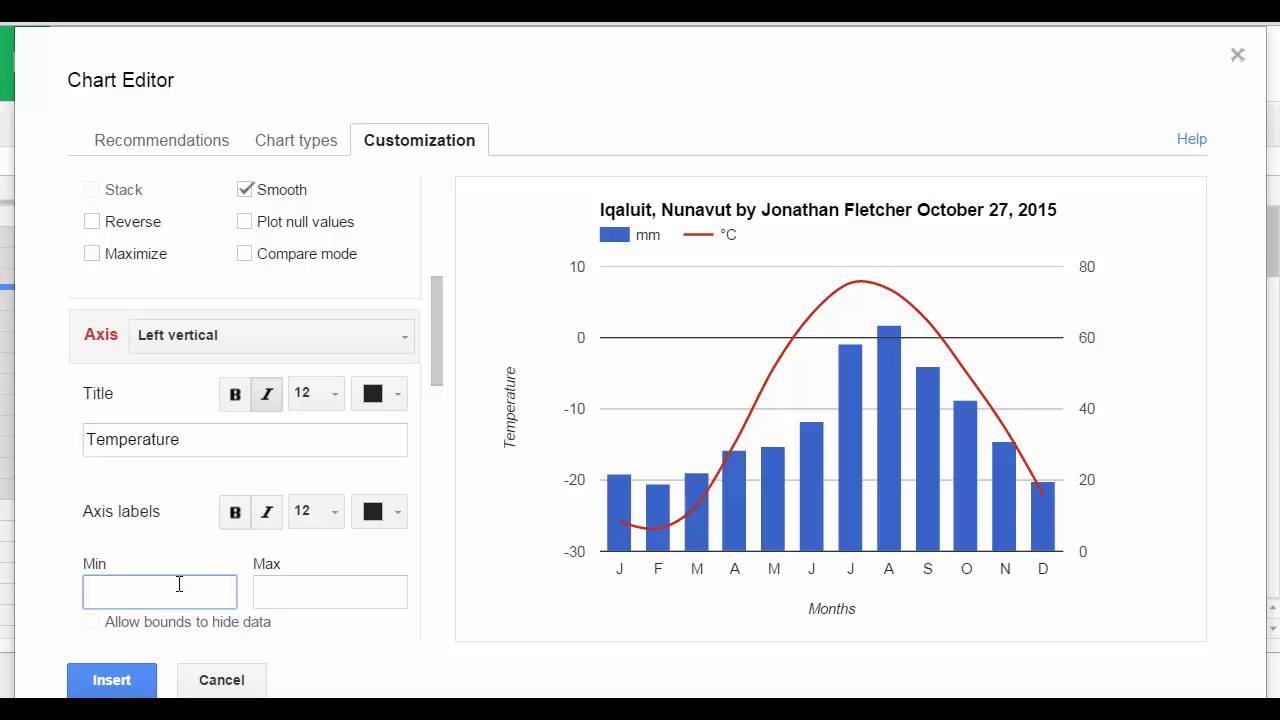
text(-30)
key(Tab)
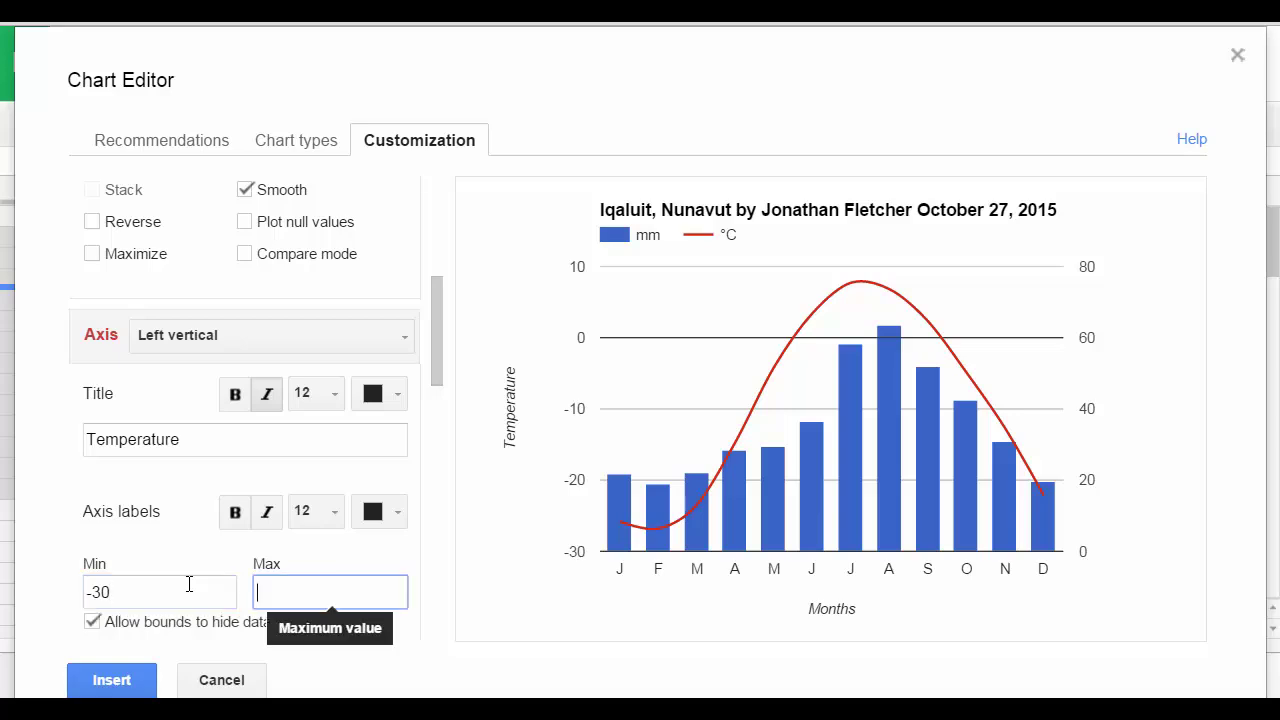
text(30)
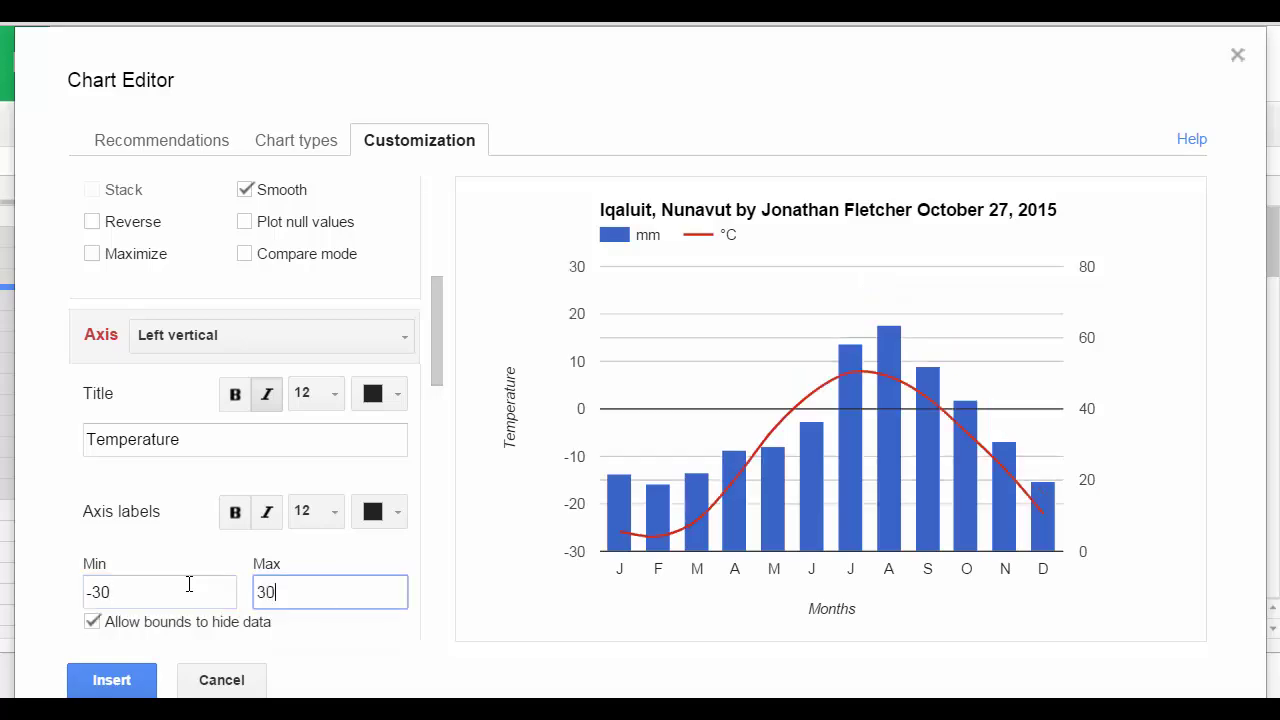
- Give the chart's right vertical axis the title "Precipitation"
click(337, 345)
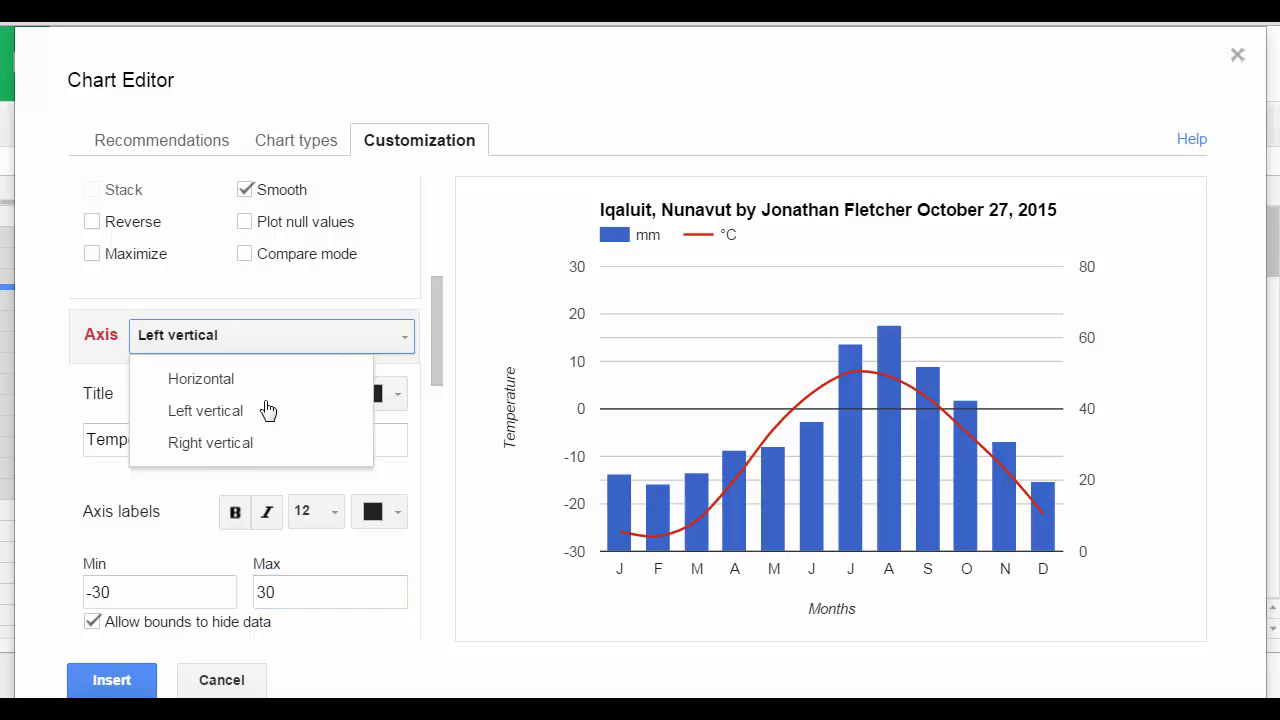
click(250, 446)
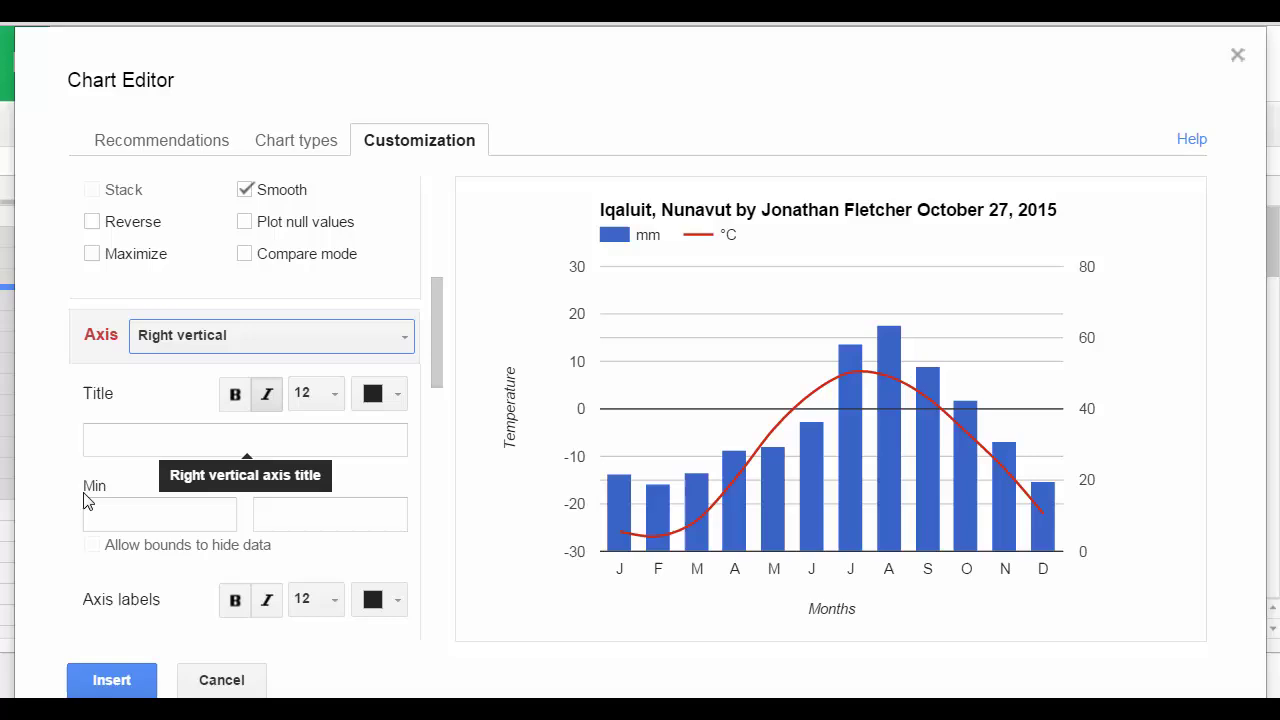
click(109, 444)
text(Precipitation)
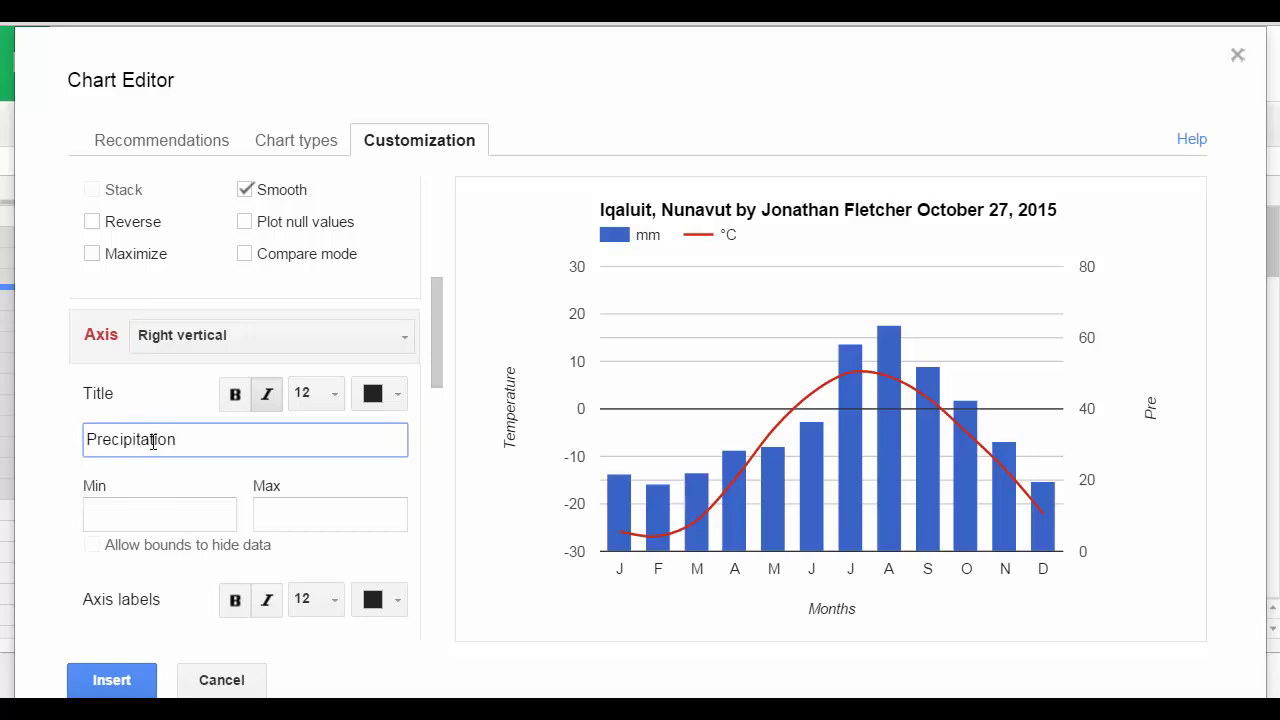
- Set the right vertical axis range to a minimum of 0 and a maximum of 400
click(132, 507)
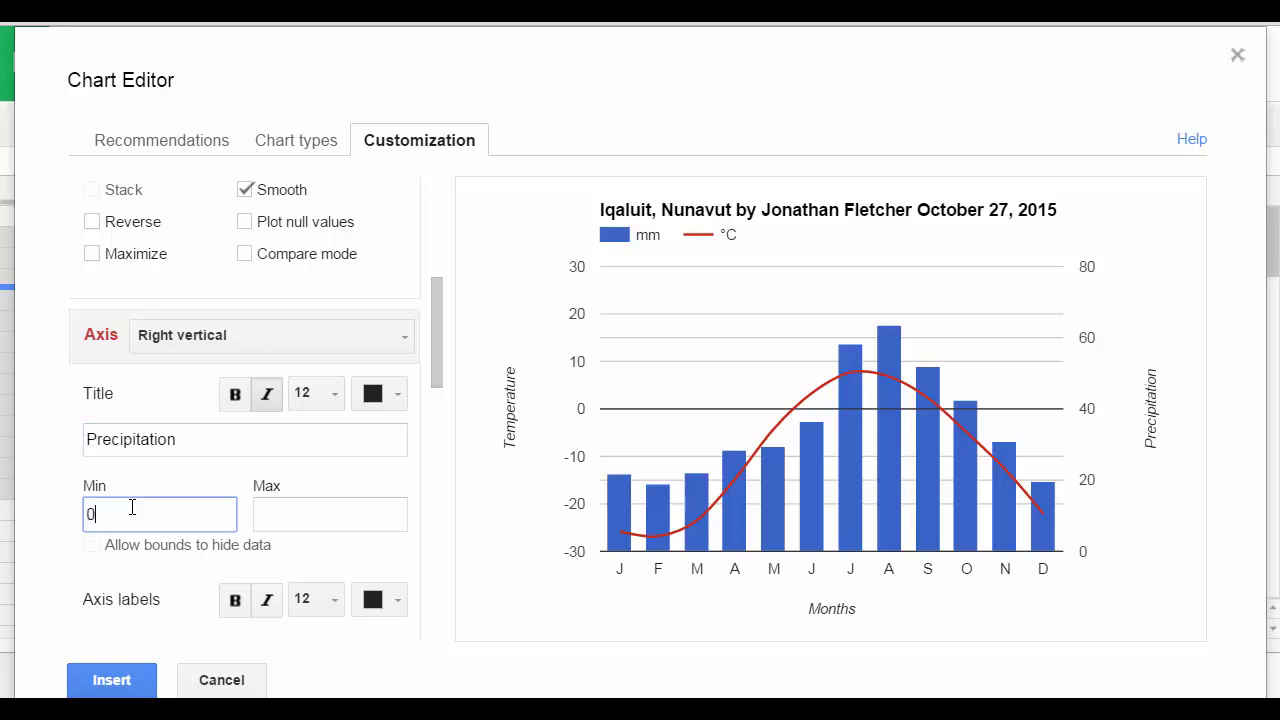
key(Tab)
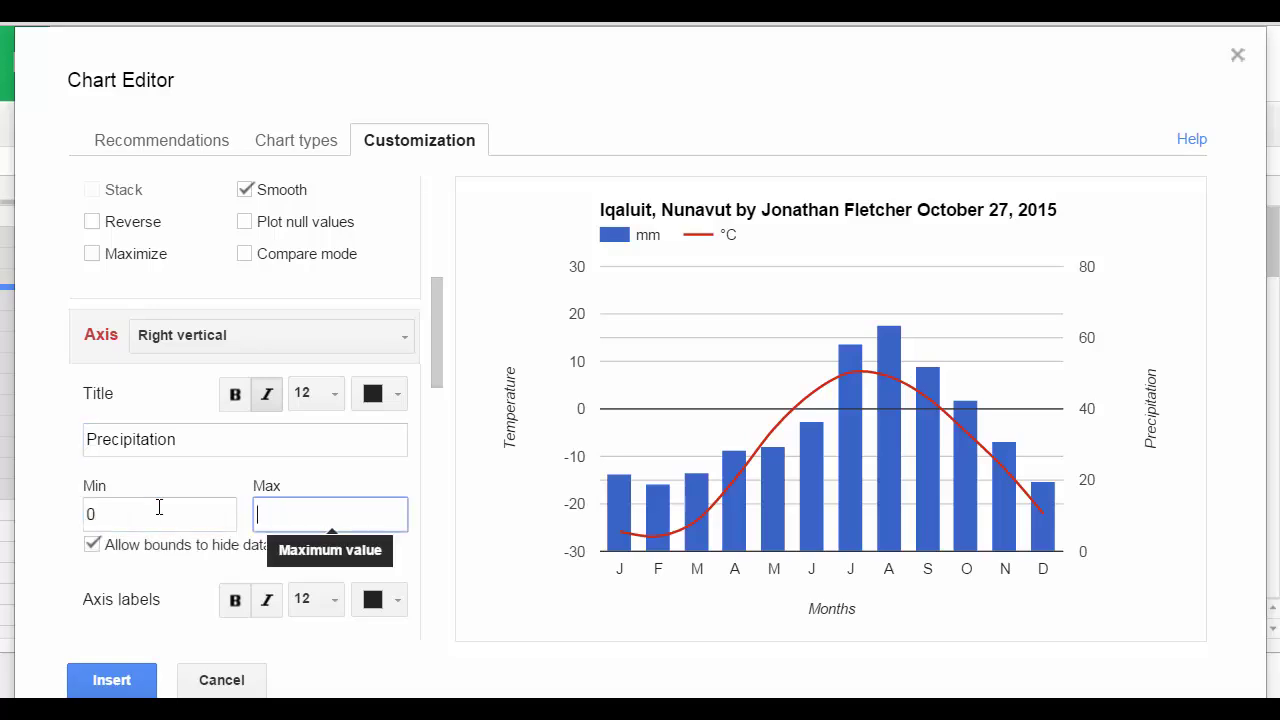
text(400)
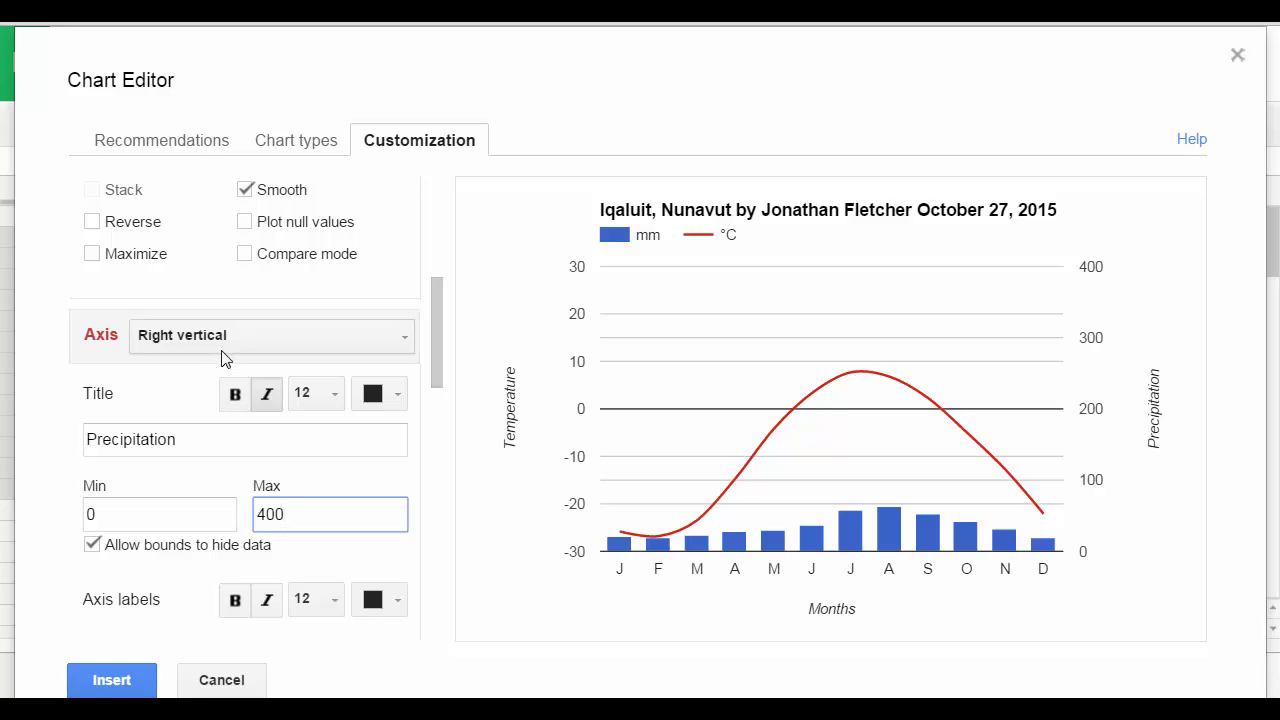
- Insert the finished climate chart into the sheet and move it beside the Iqaluit data, clear of the months and mm columns
scroll(97, 388, down, 1)
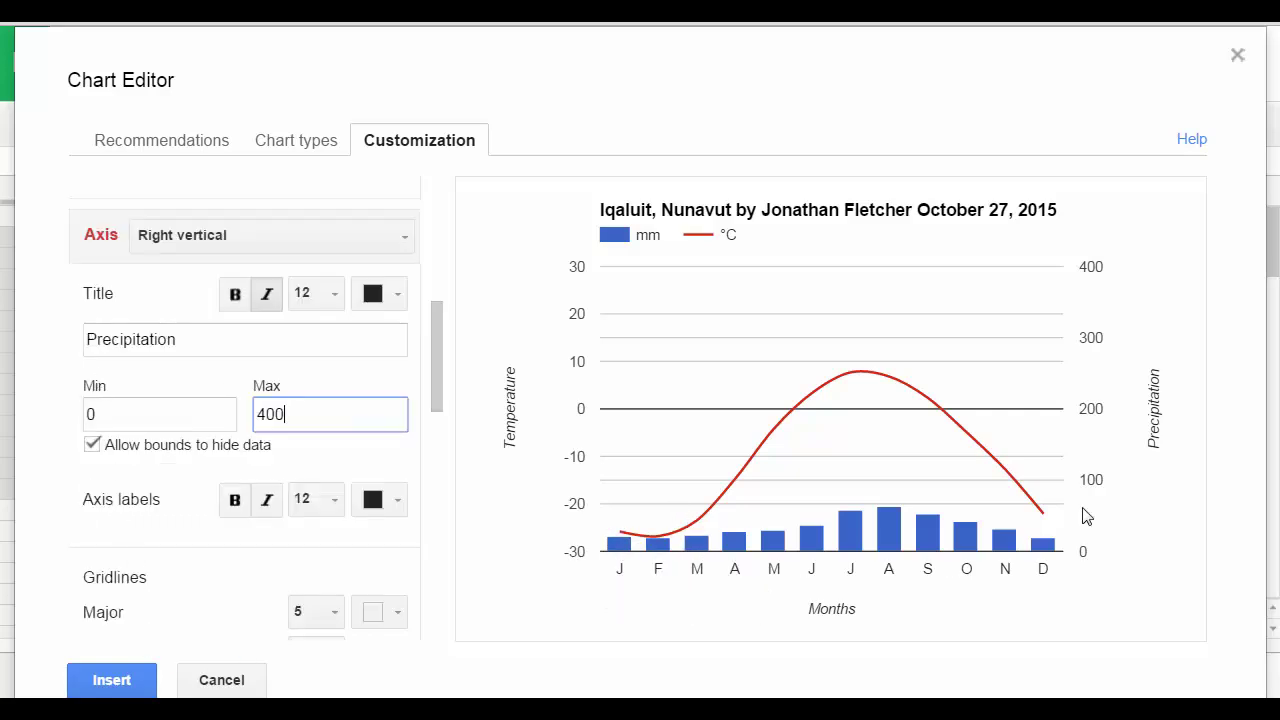
click(105, 682)
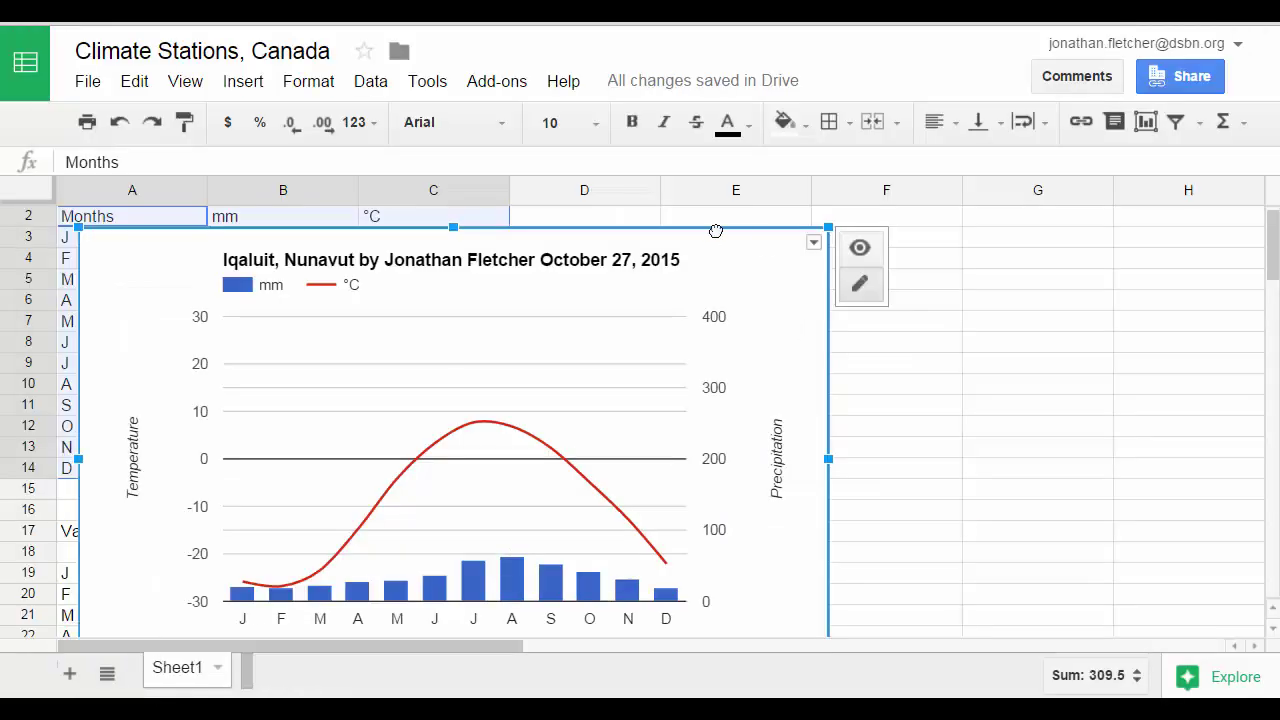
drag(711, 236, 737, 234)
drag(818, 230, 1018, 220)
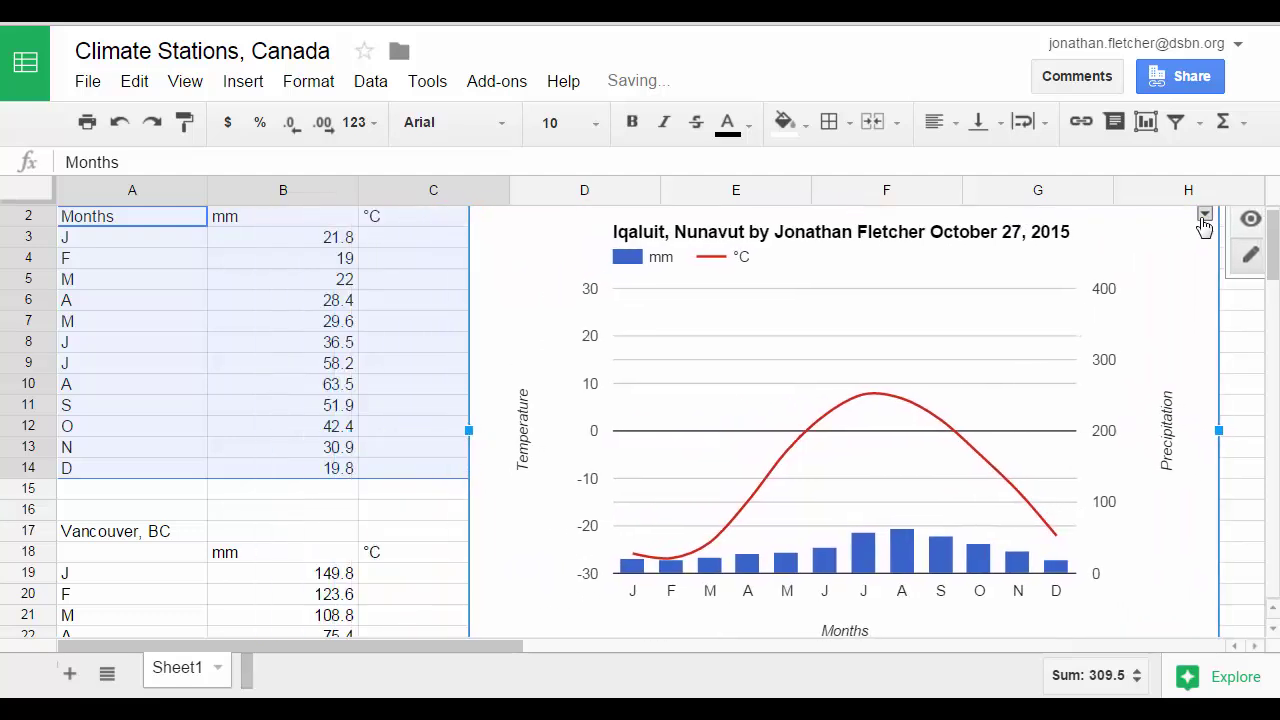
- Copy the Iqaluit chart and paste it into the Climate Stations document in Google Docs, below "Iqaluit - Arctic Climate Region" in the table
click(1205, 215)
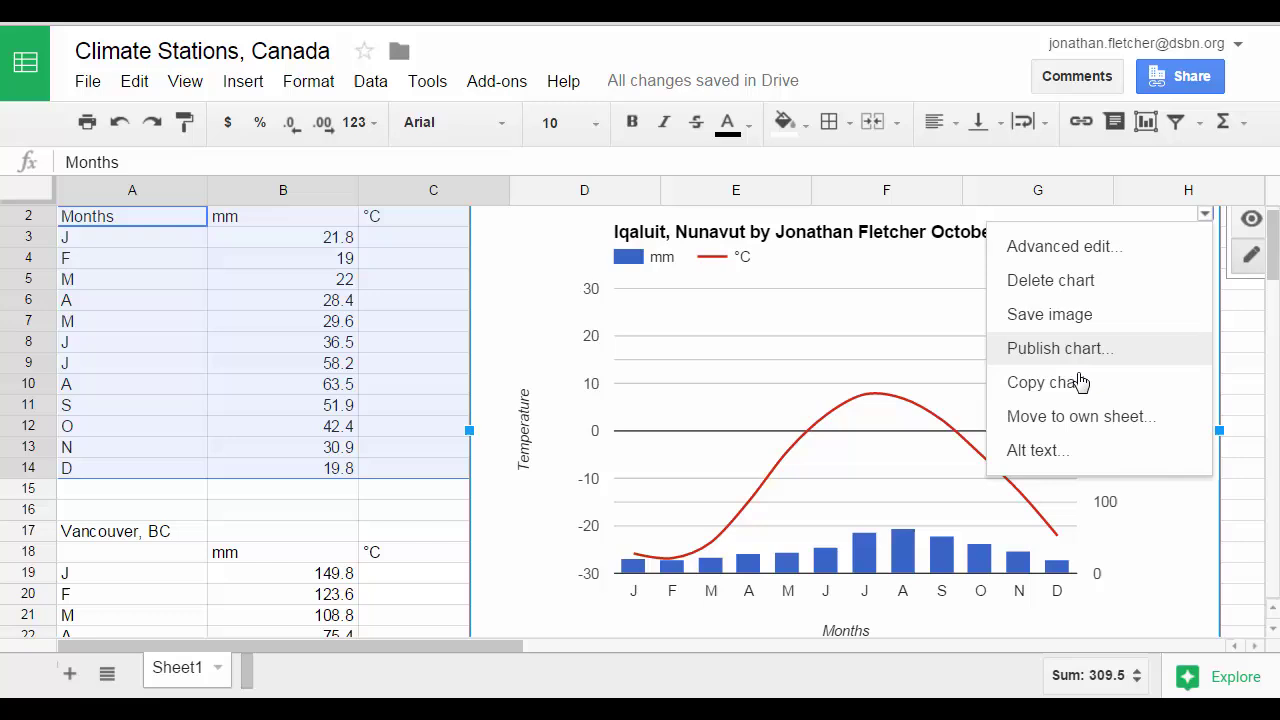
click(1064, 386)
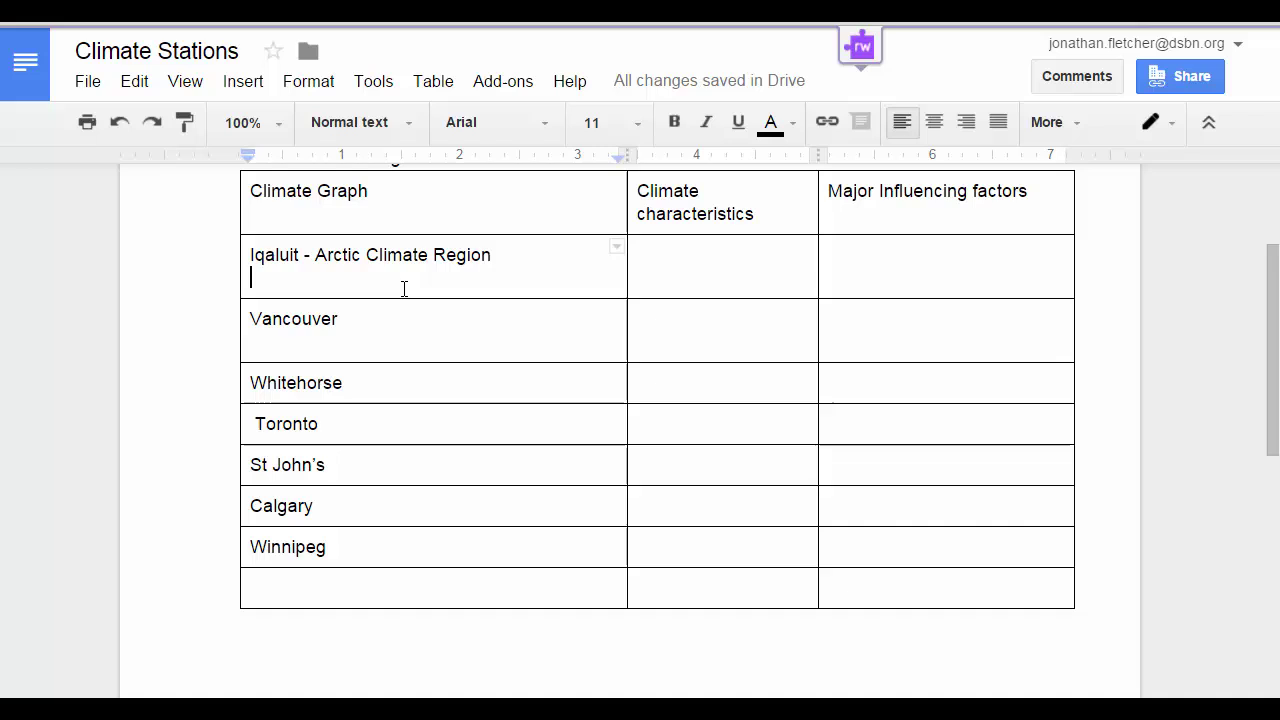
key(ctrl+v)
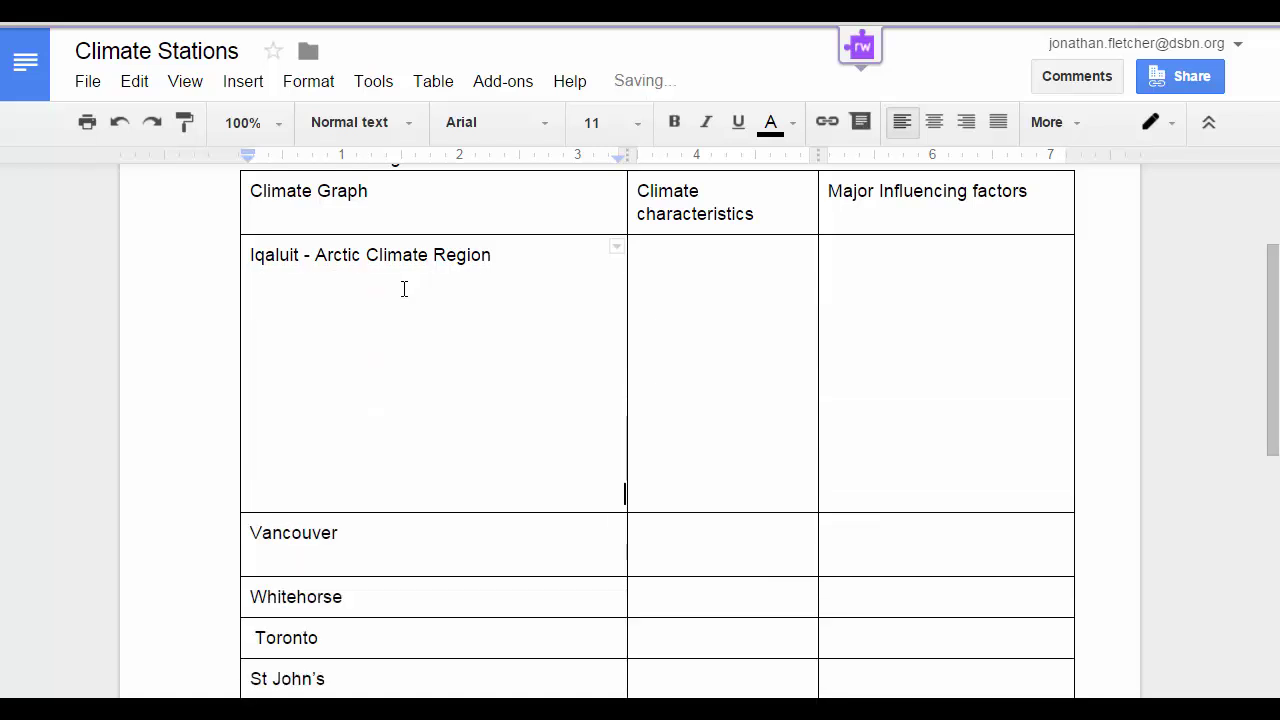